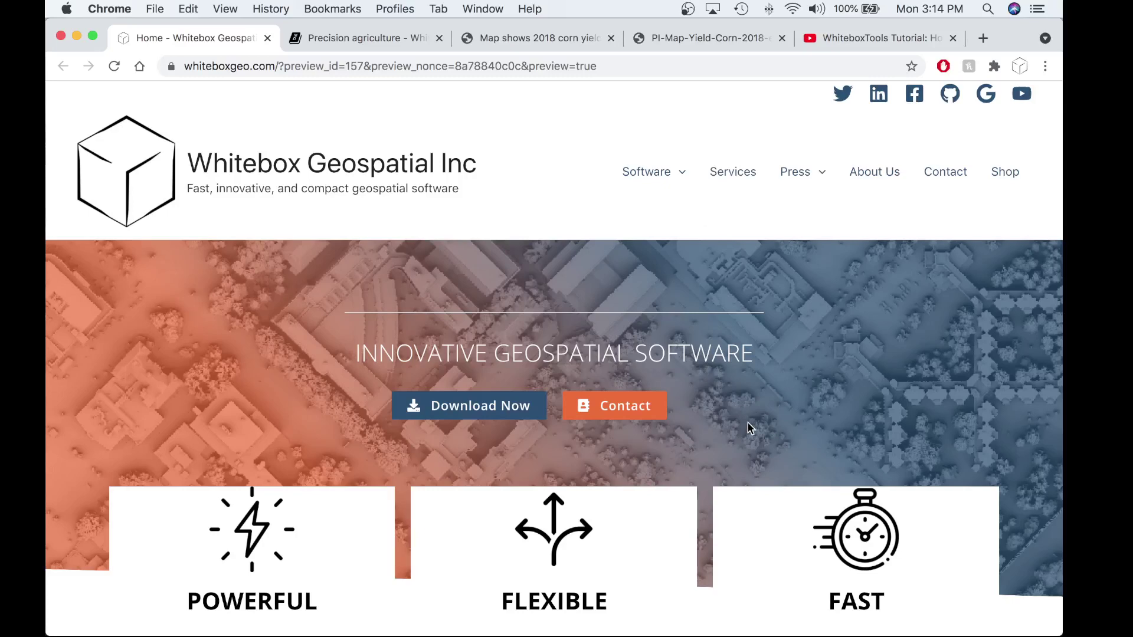
Look through the Whitebox Geospatial home page as far as the General Toolset Extension example outputs.
scroll(749, 427, "down", 15)
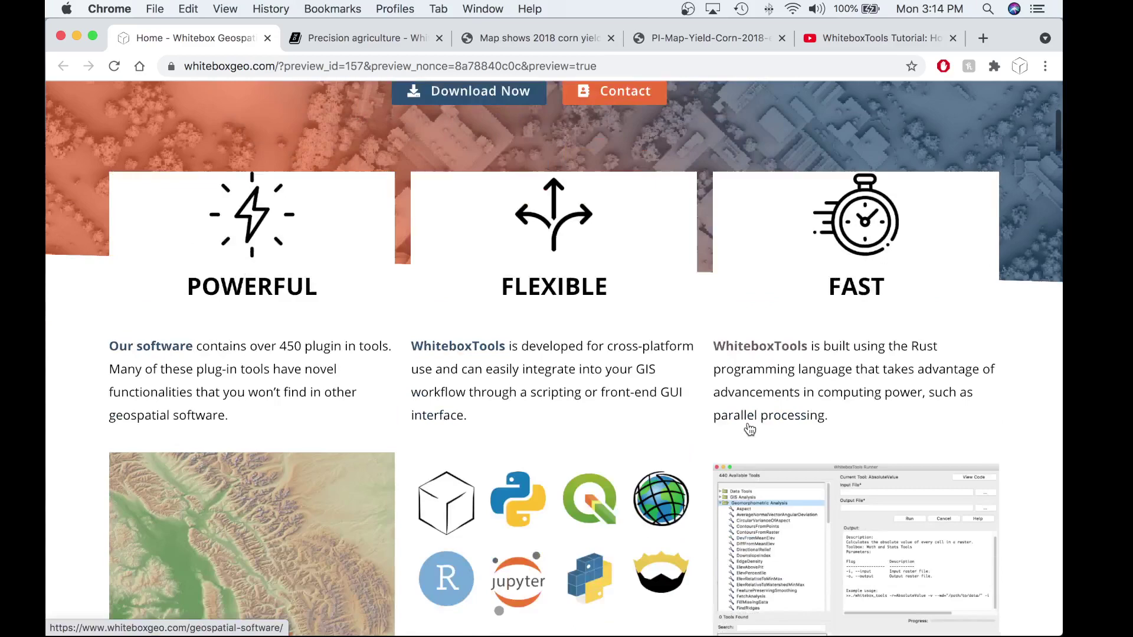
scroll(748, 427, "down", 15)
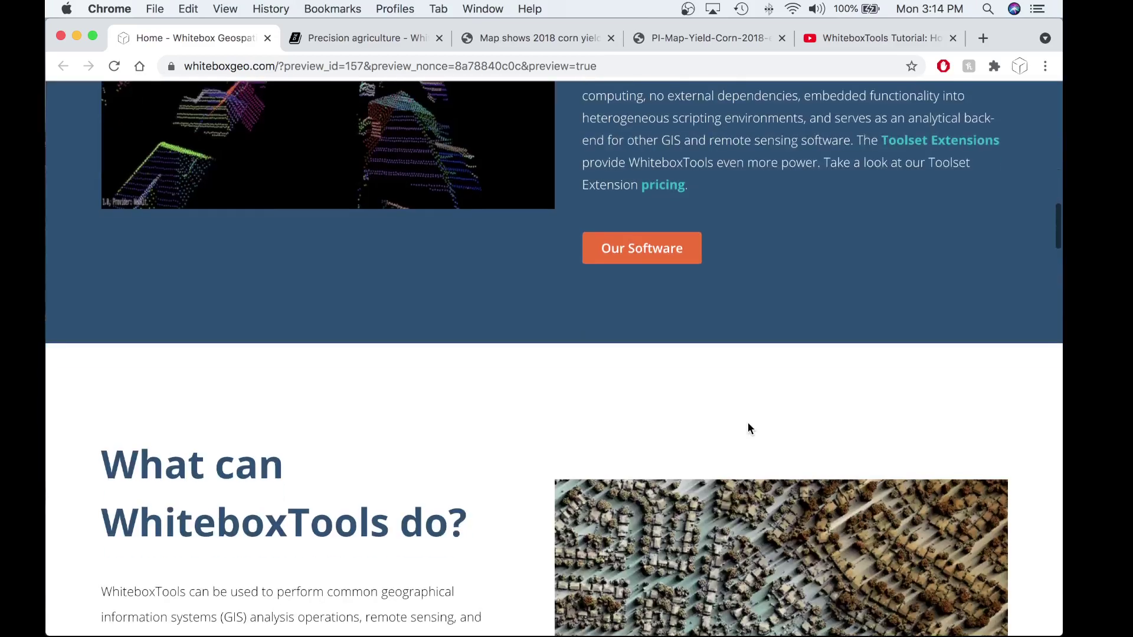
scroll(748, 428, "down", 15)
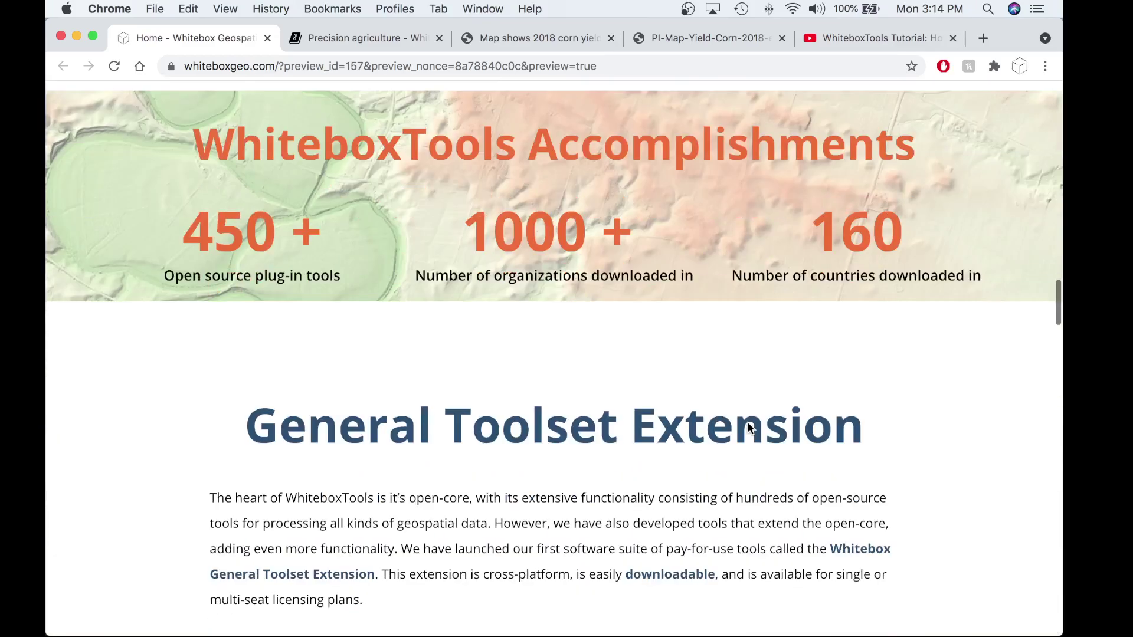
scroll(748, 428, "down", 10)
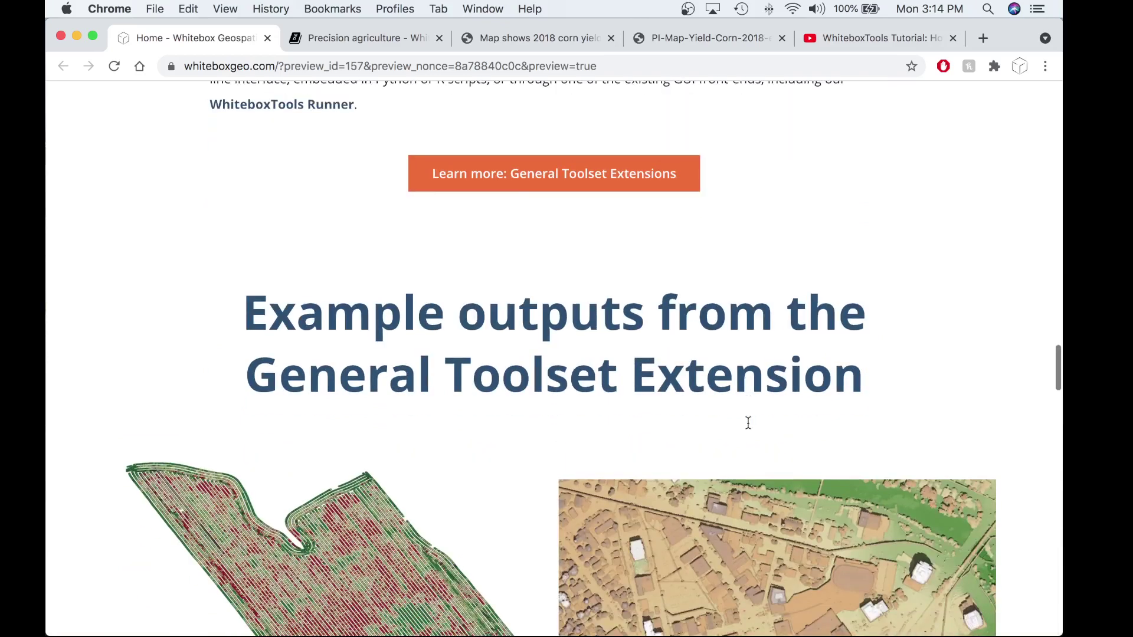
scroll(750, 429, "down", 3)
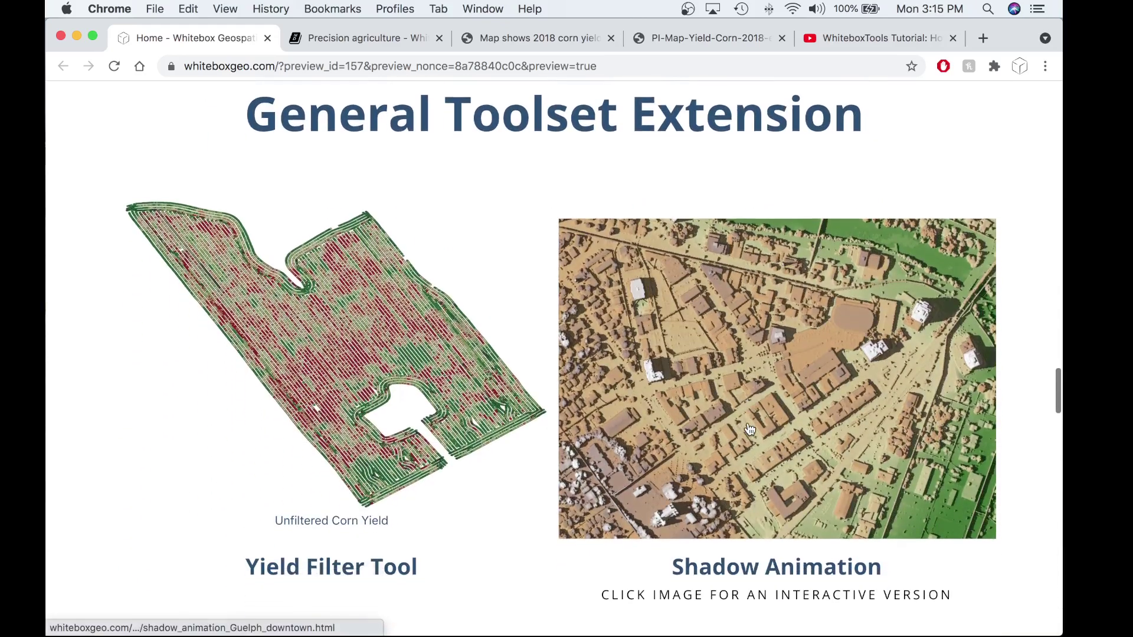
scroll(750, 429, "down", 1)
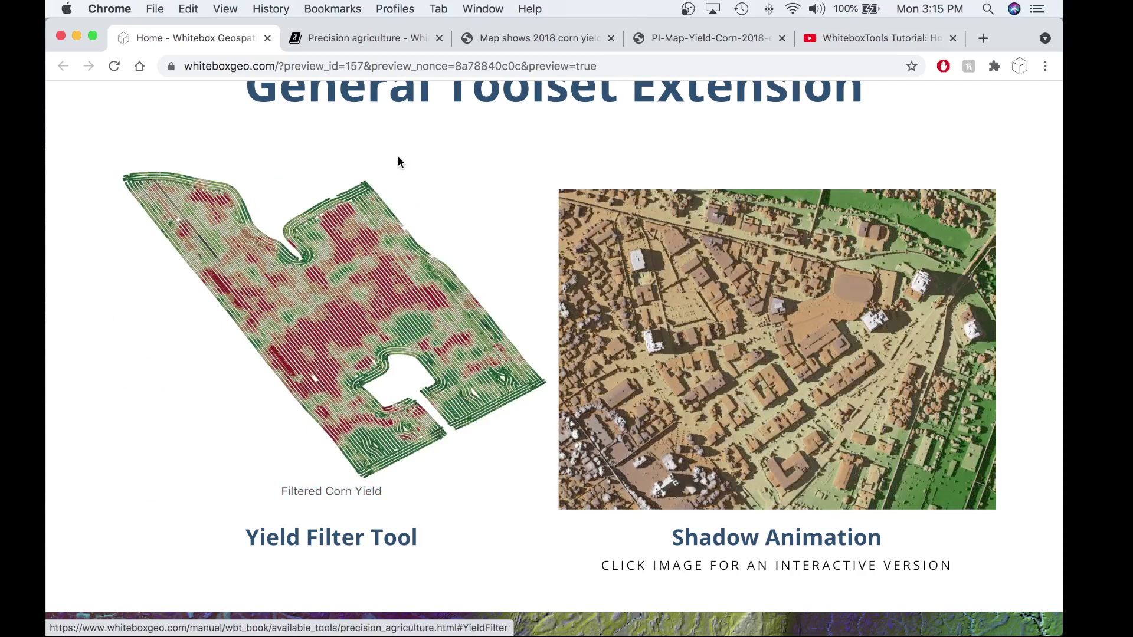
Consult the manual's Precision Agriculture page and its YieldFilter section, and bring up the video on activating the General Toolset Extension.
left_click(360, 40)
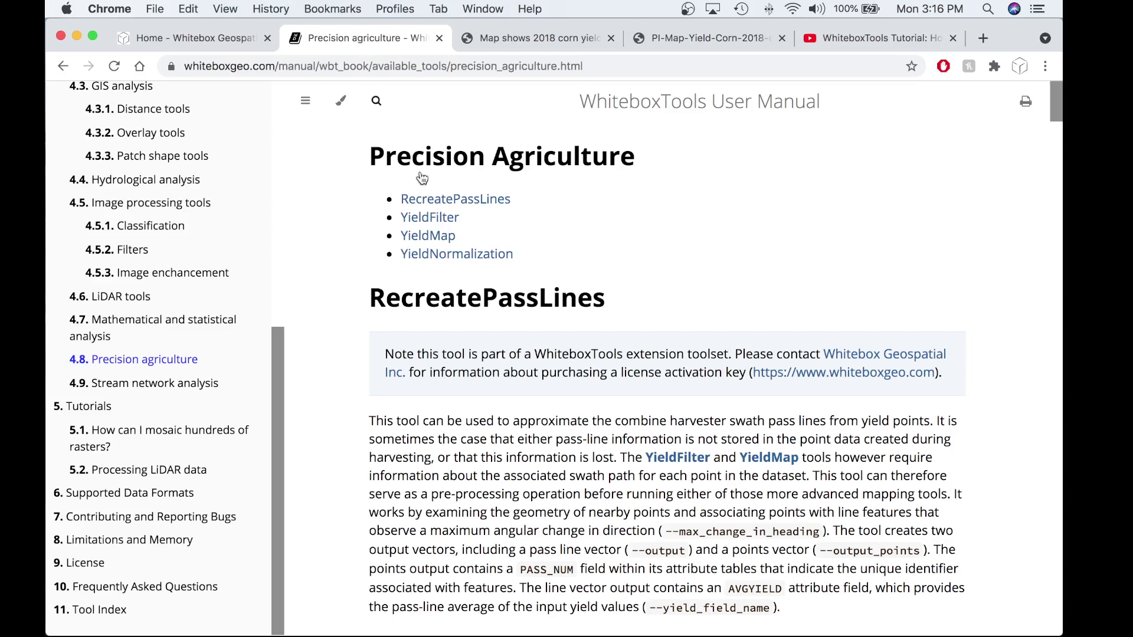
left_click(429, 218)
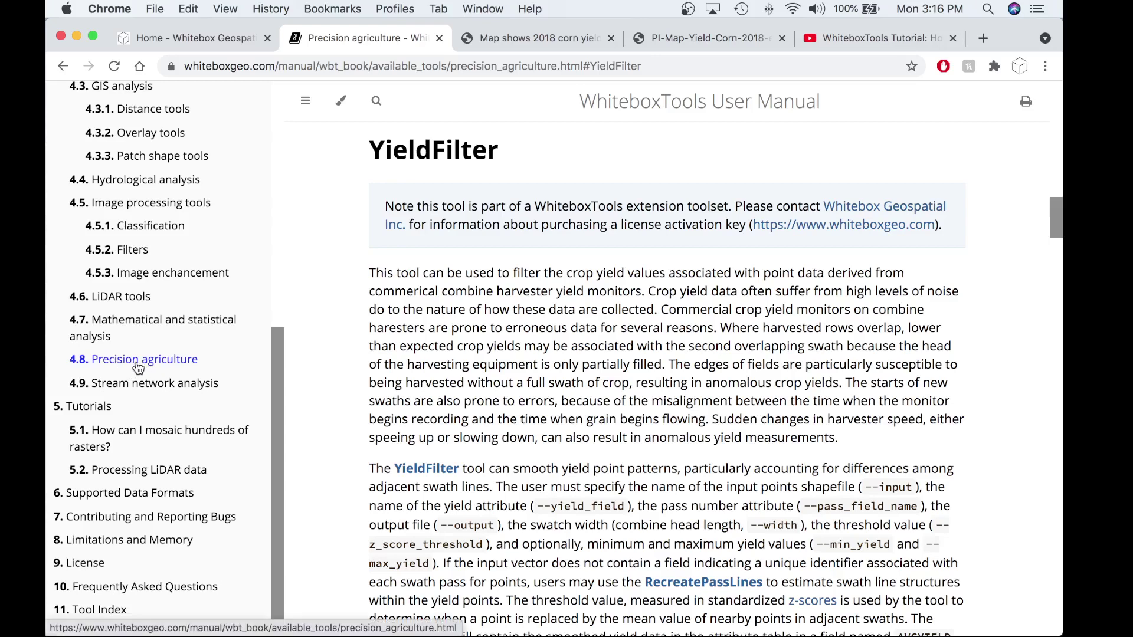
left_click(168, 363)
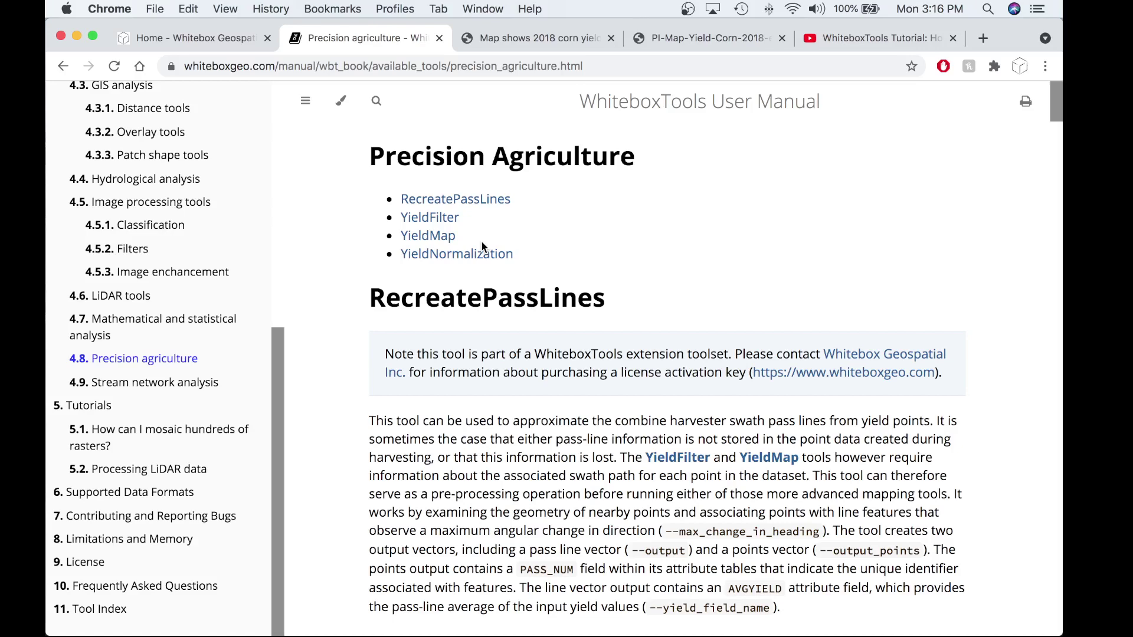
left_click(838, 36)
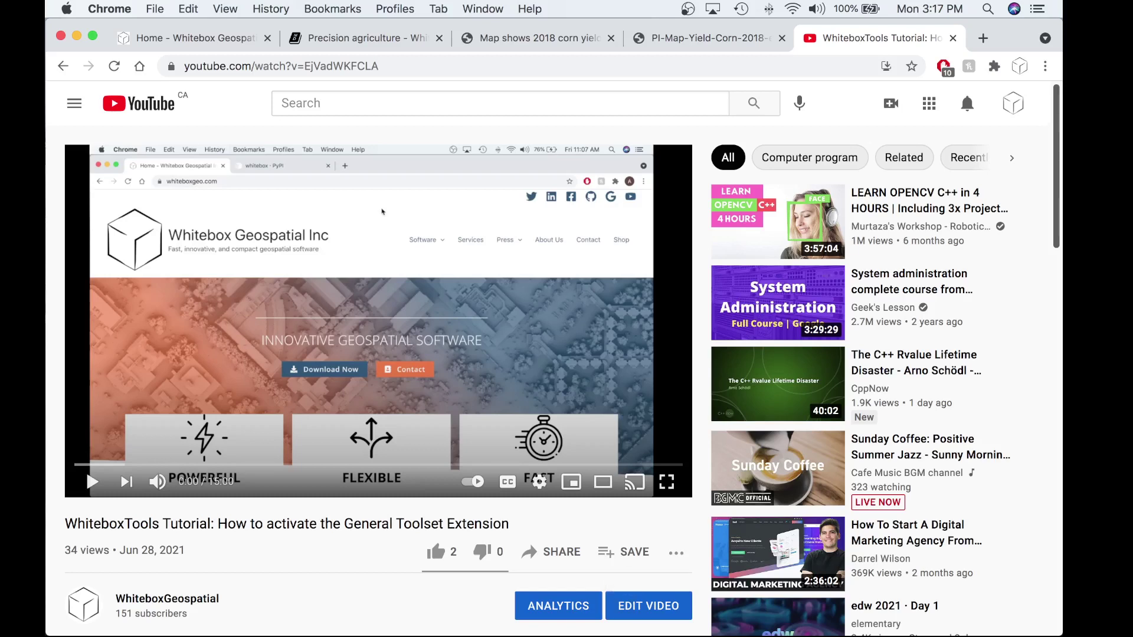
Switch to Terminal and change the working directory to the WBT folder inside the tutorial folder in Documents.
left_click(615, 624)
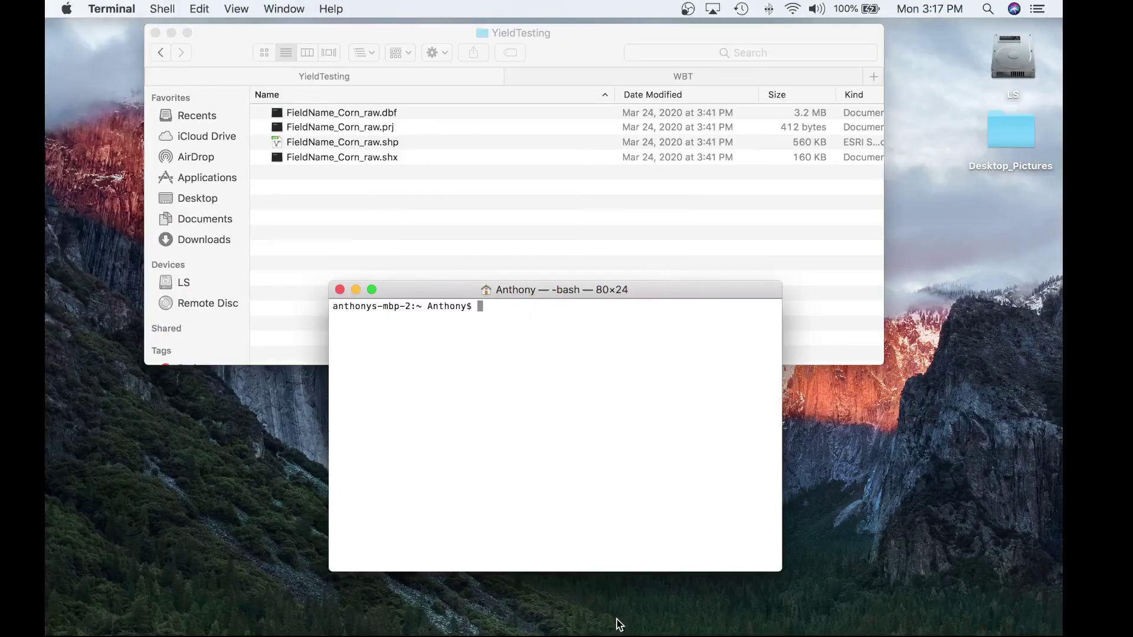
type("cd Documents/")
type("Anthony_WBT_")
key("Tab")
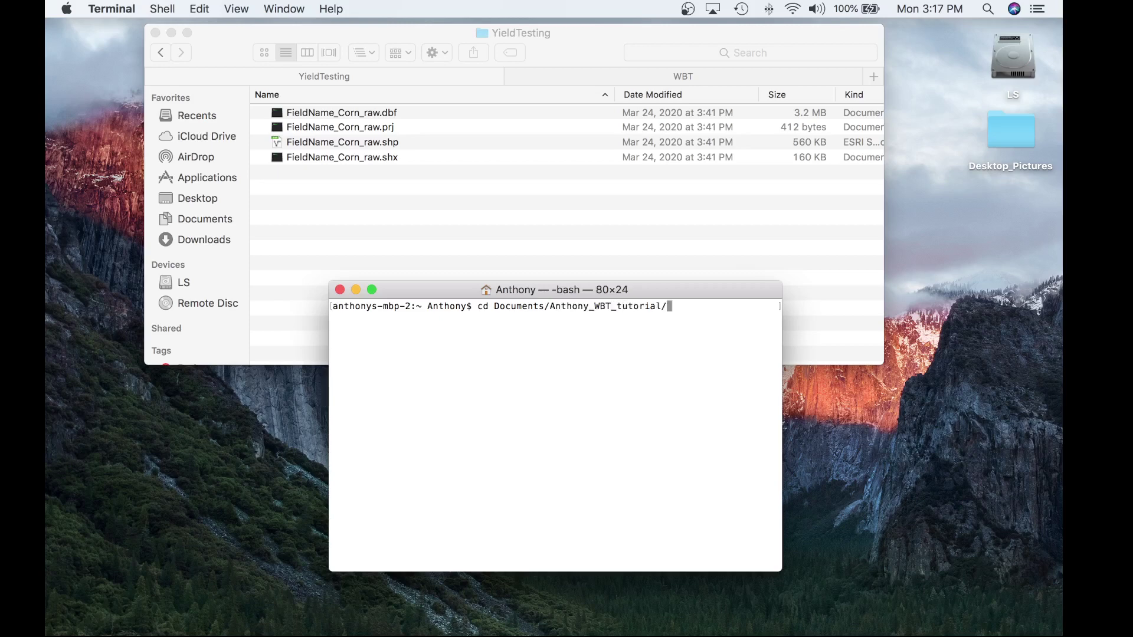
type("WBT")
key("Return")
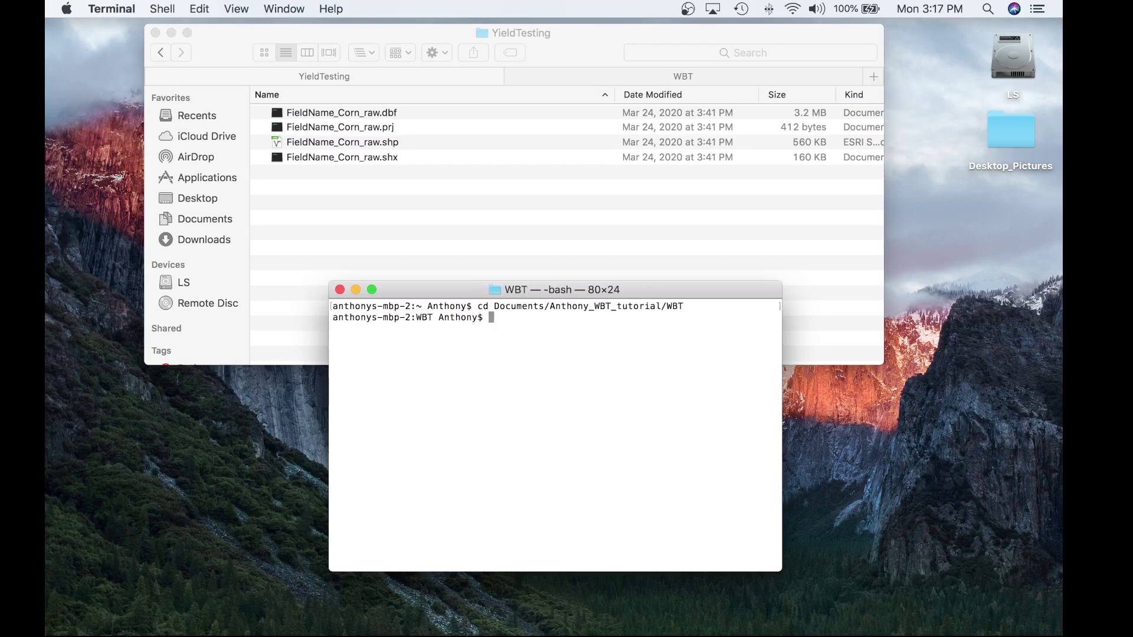
Launch WhiteboxTools Runner with python3 and open the YieldFilter tool from the Precision Agriculture toolbox.
type("python3 wb_r")
key("Tab")
key("Return")
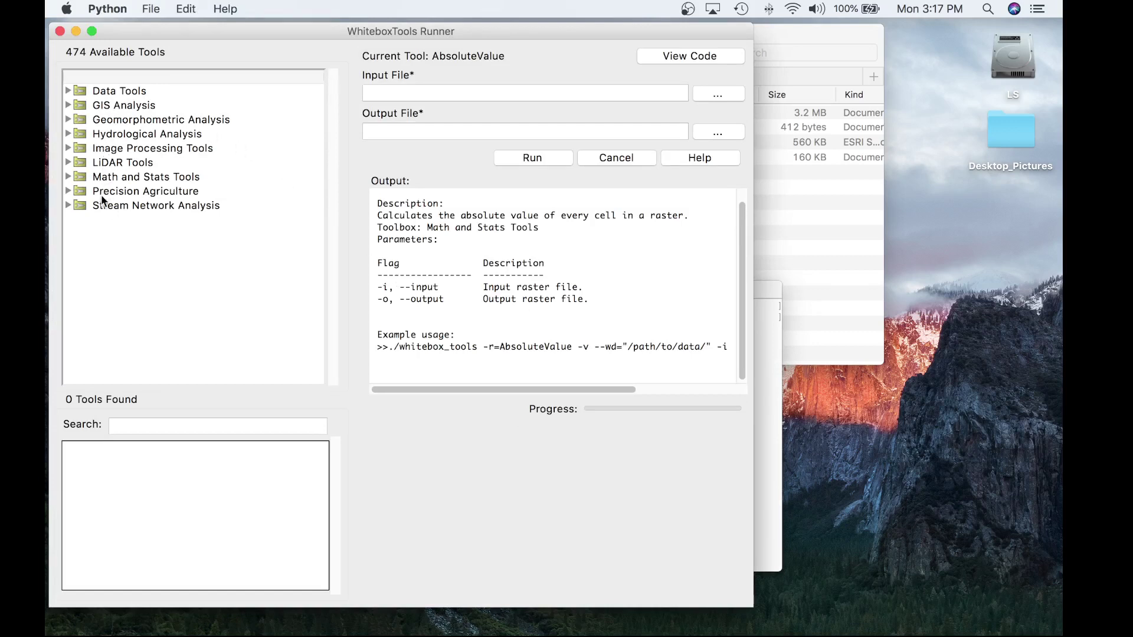
left_click(68, 190)
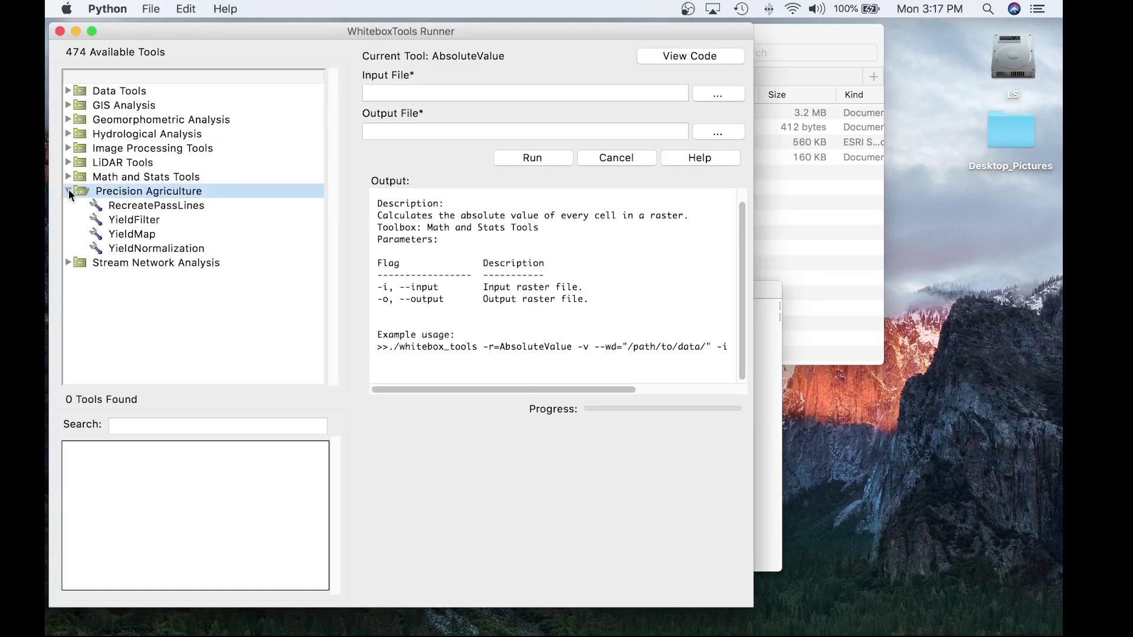
left_click(132, 221)
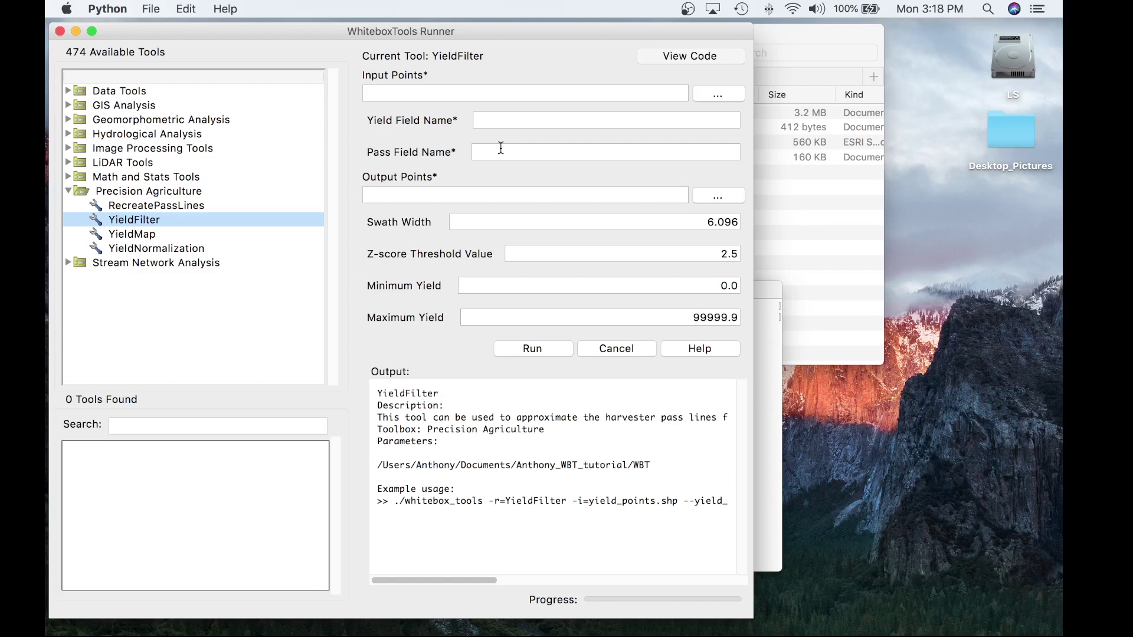
Switch to QGIS and inspect the attribute fields of the FieldName_Corn_raw layer.
key("ctrl+Right")
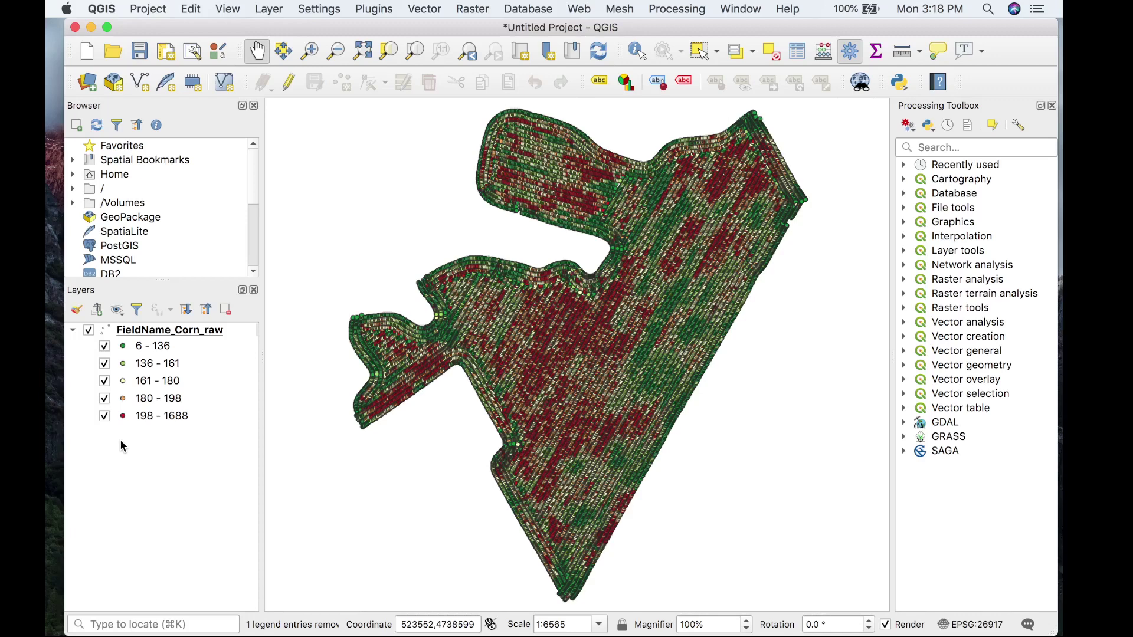
left_click(799, 52)
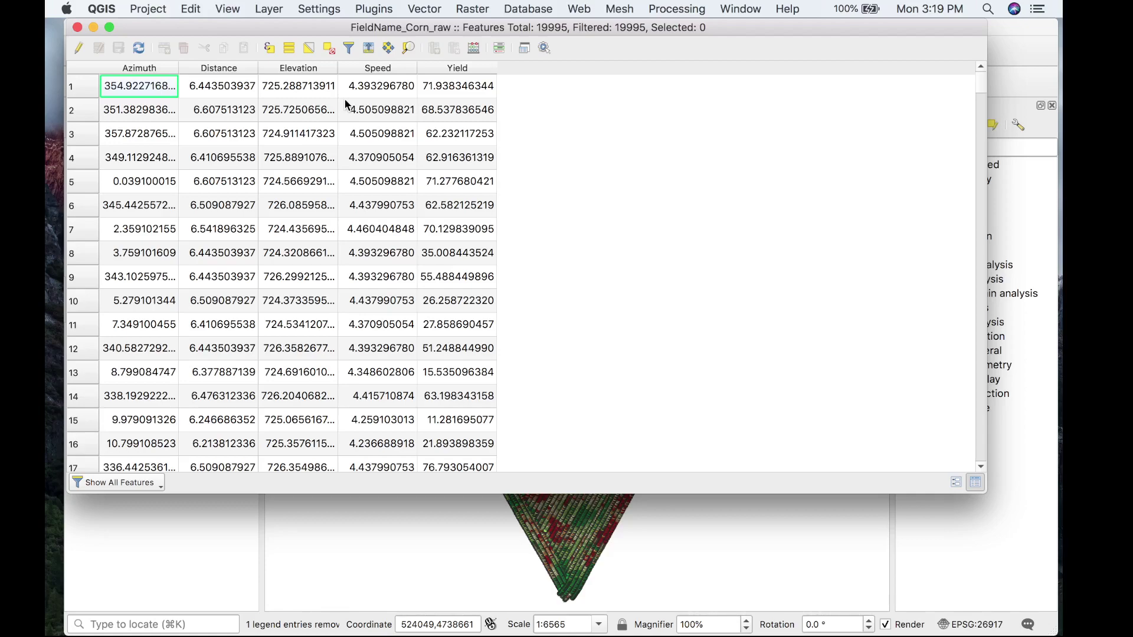
left_click(77, 27)
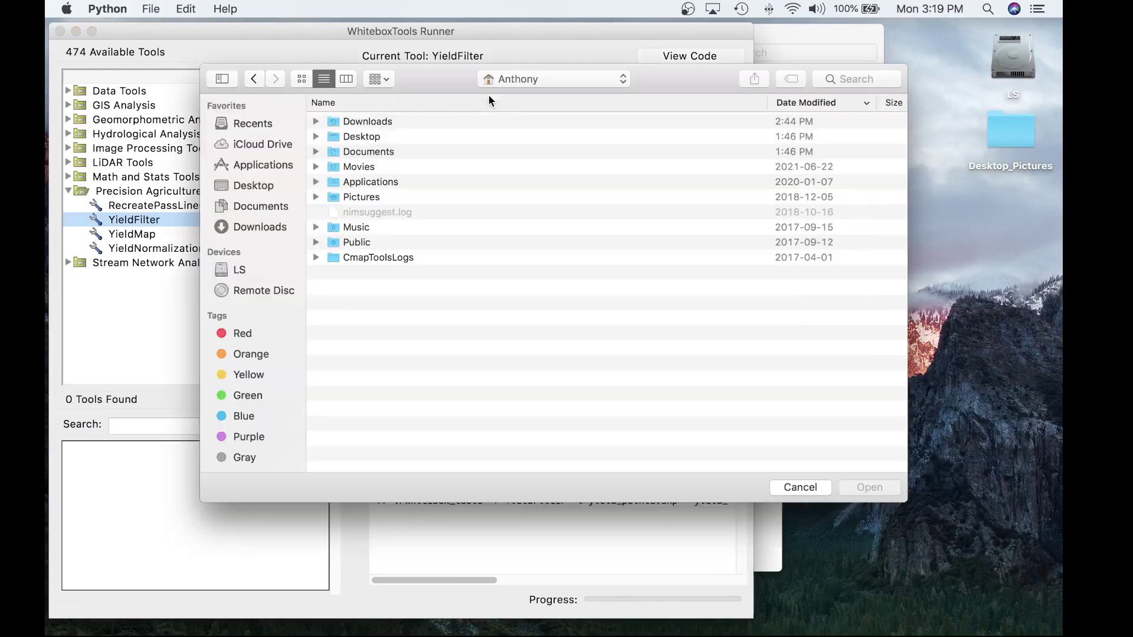
Set YieldFilter's input points to FieldName_Corn_raw.shp from the YieldTesting folder and its yield field name to Yield.
left_click(547, 80)
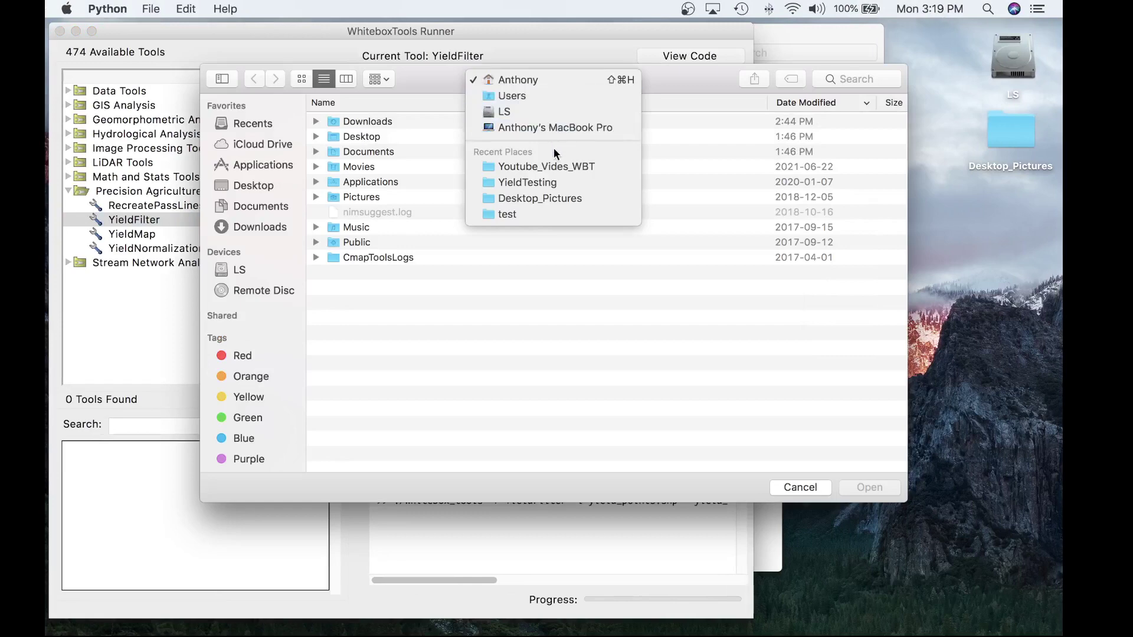
left_click(552, 179)
double_click(413, 155)
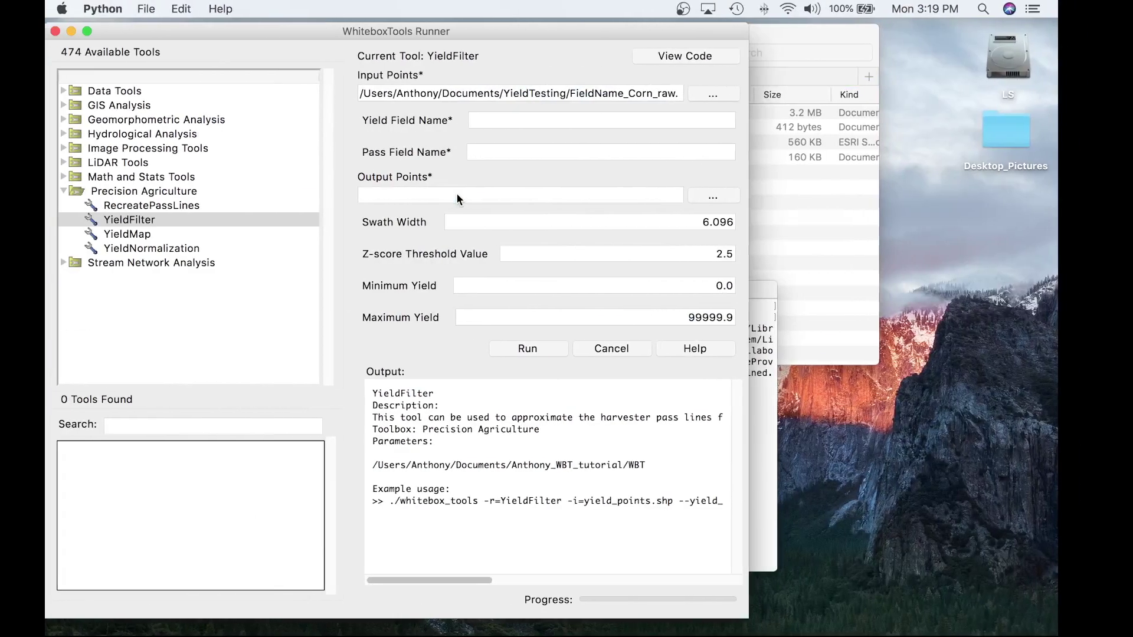
left_click(491, 119)
type("Yield")
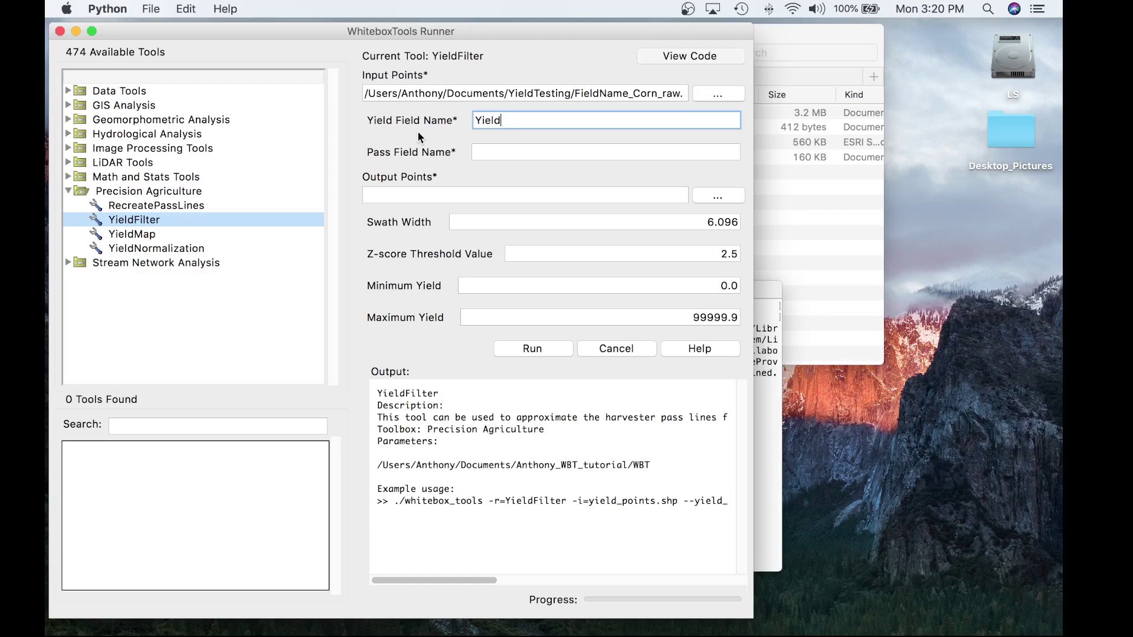
Open the RecreatePassLines tool with FieldName_Corn_raw.shp as input points and Yield as the yield field name.
left_click(140, 211)
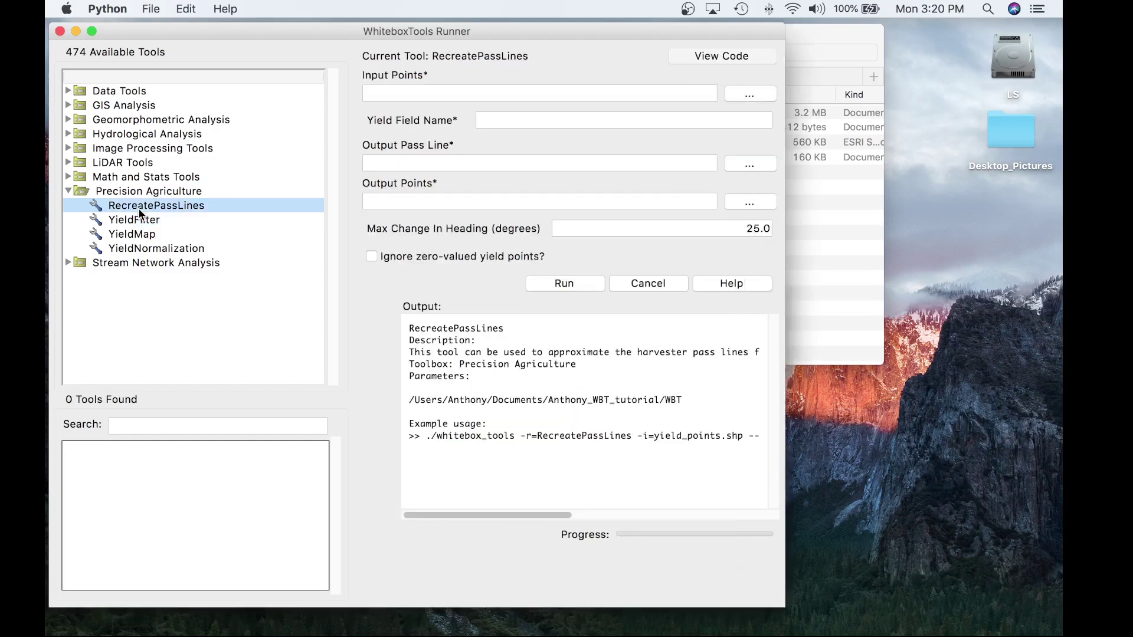
left_click(753, 94)
double_click(417, 151)
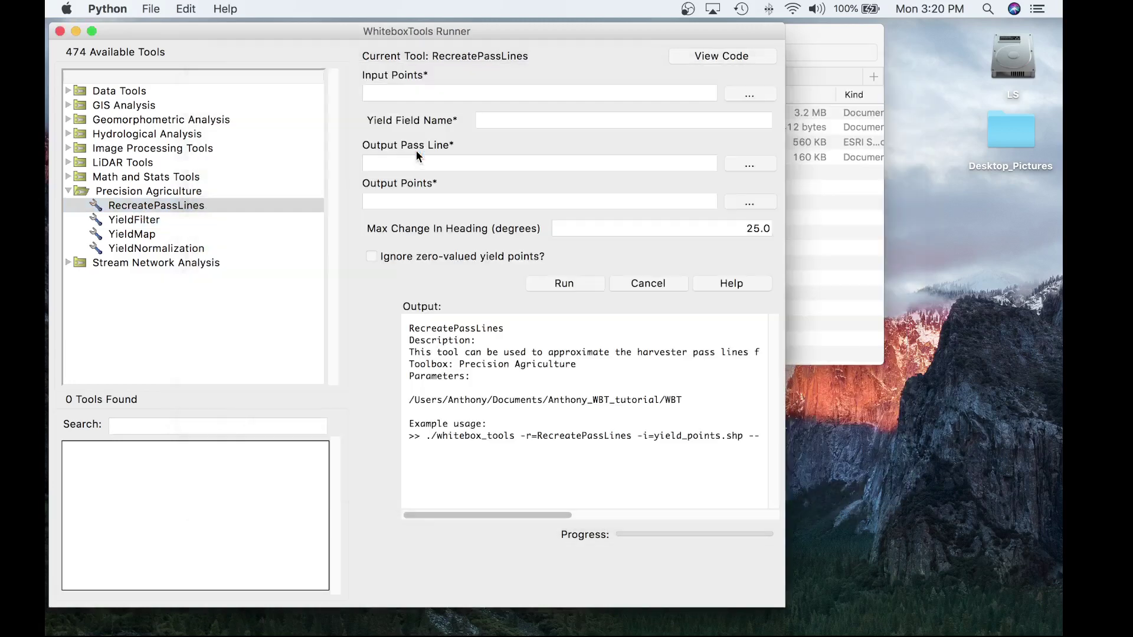
left_click(489, 119)
type("Yield")
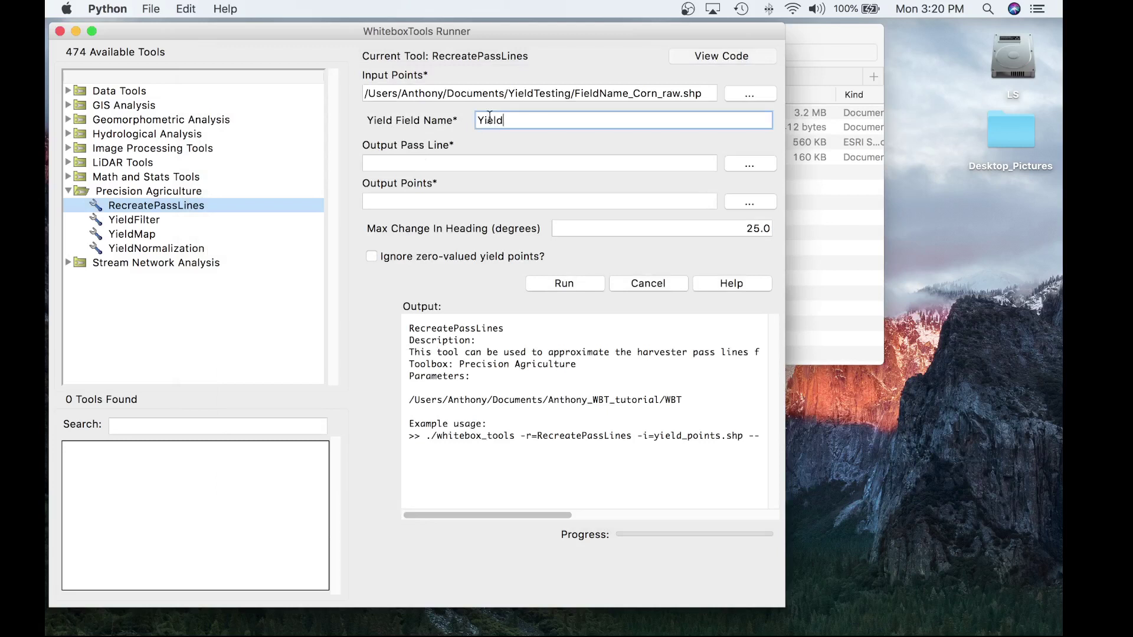
Name the output pass line pass.shp and the output points points.shp, and run RecreatePassLines.
left_click(434, 165)
type("pass.shp")
left_click(452, 198)
type("points.")
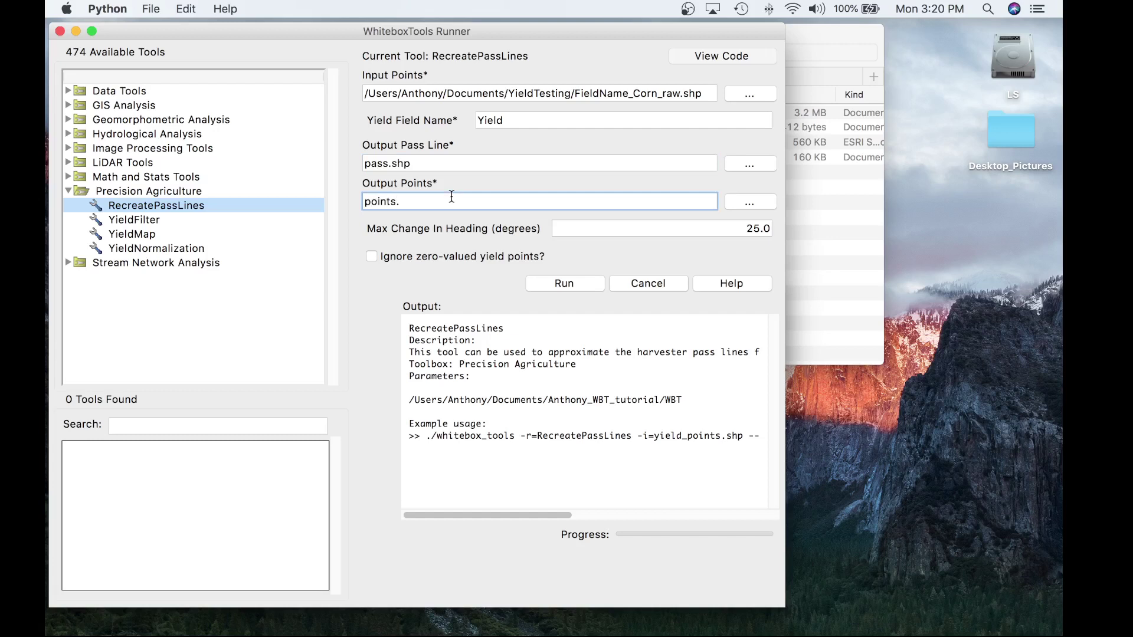
type("shp")
left_click(554, 284)
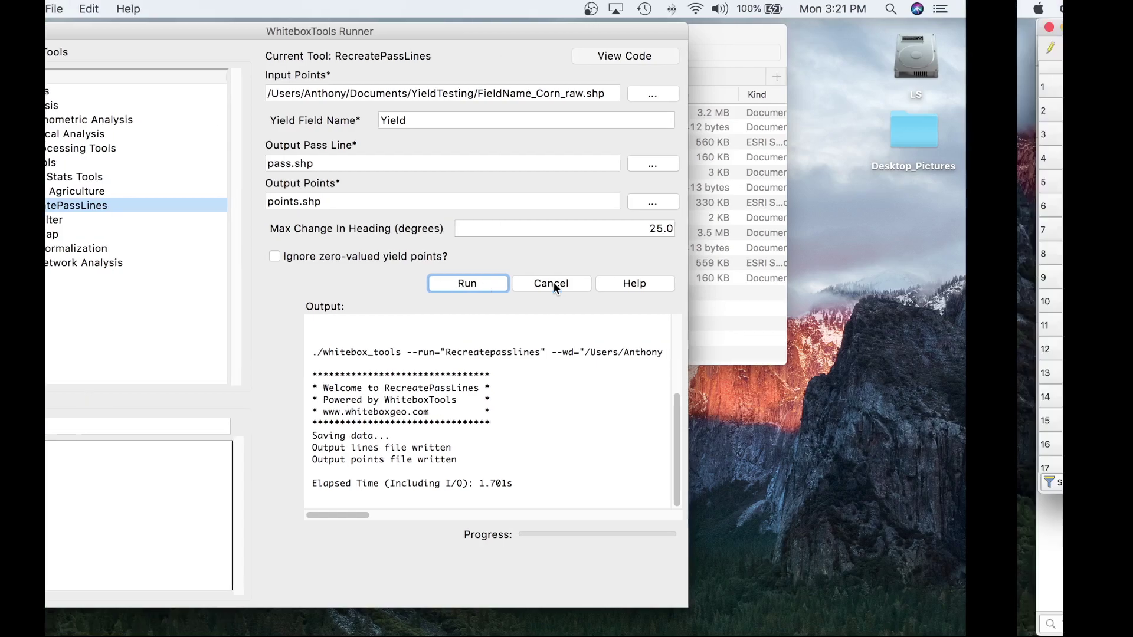
Switch to QGIS, close the attribute table and hide the FieldName_Corn_raw layer.
key("ctrl+Right")
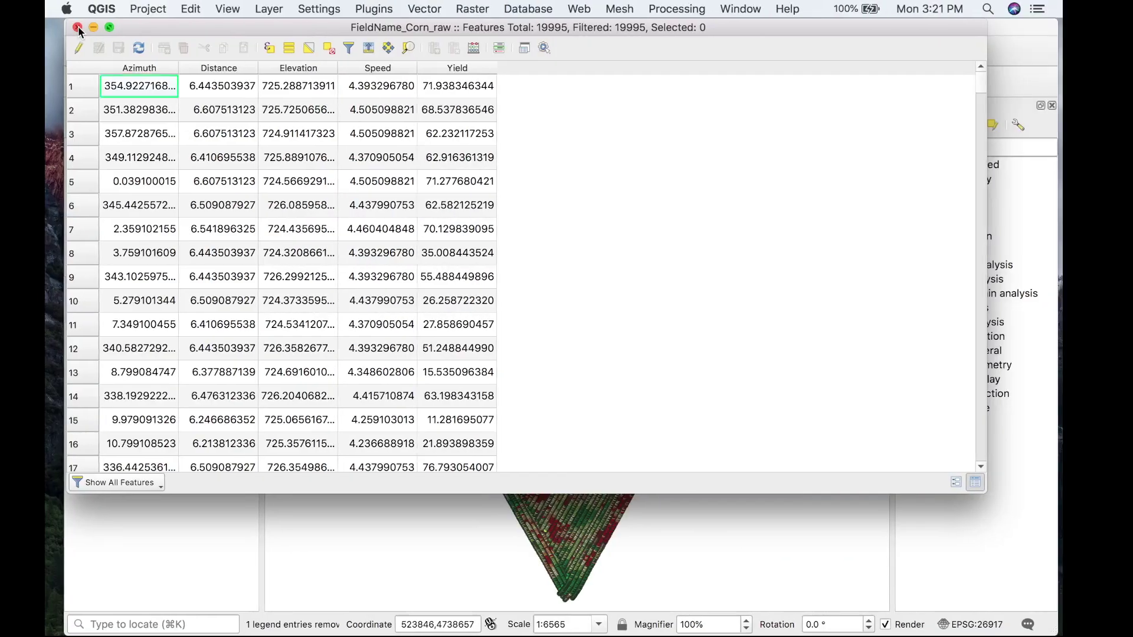
left_click(77, 27)
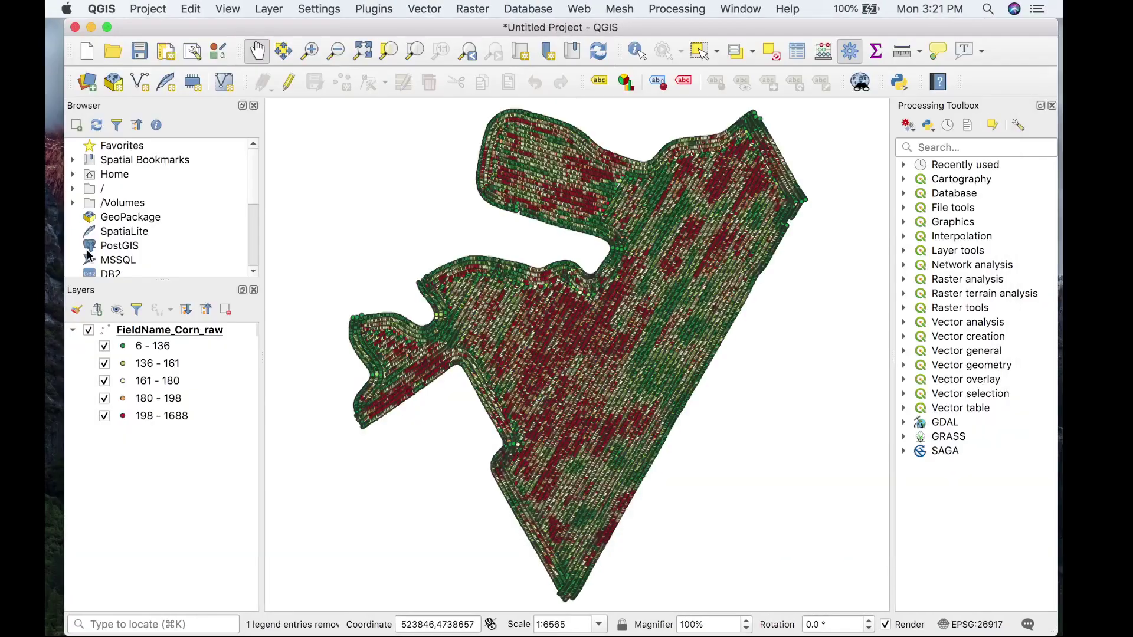
left_click(89, 331)
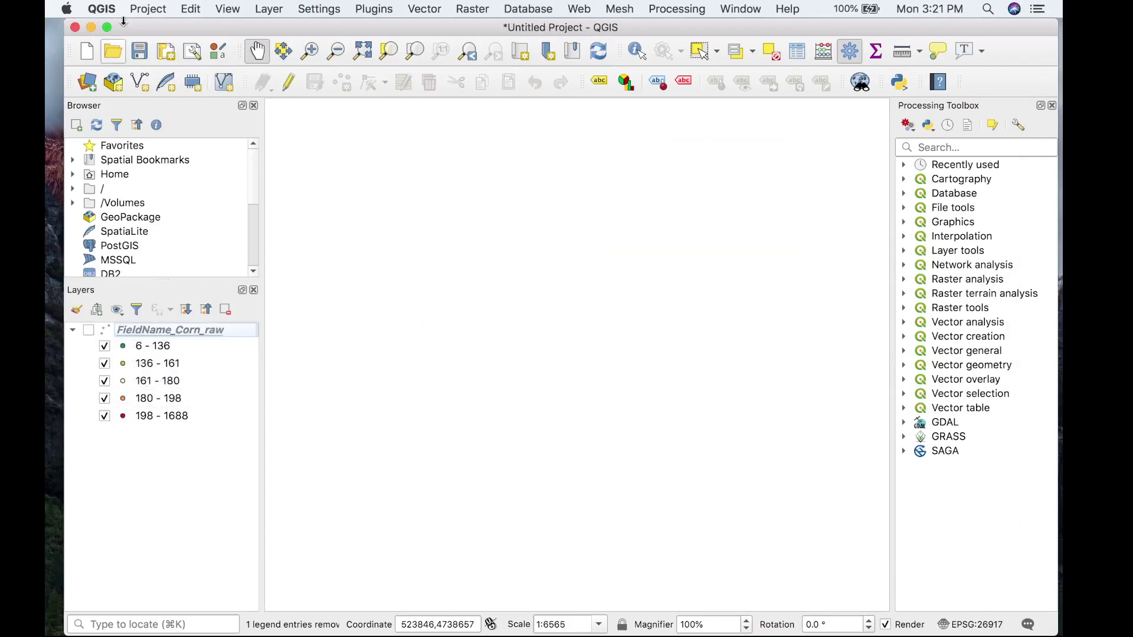
Add points.shp and pass.shp from the YieldTesting folder to the project as vector layers.
left_click(88, 82)
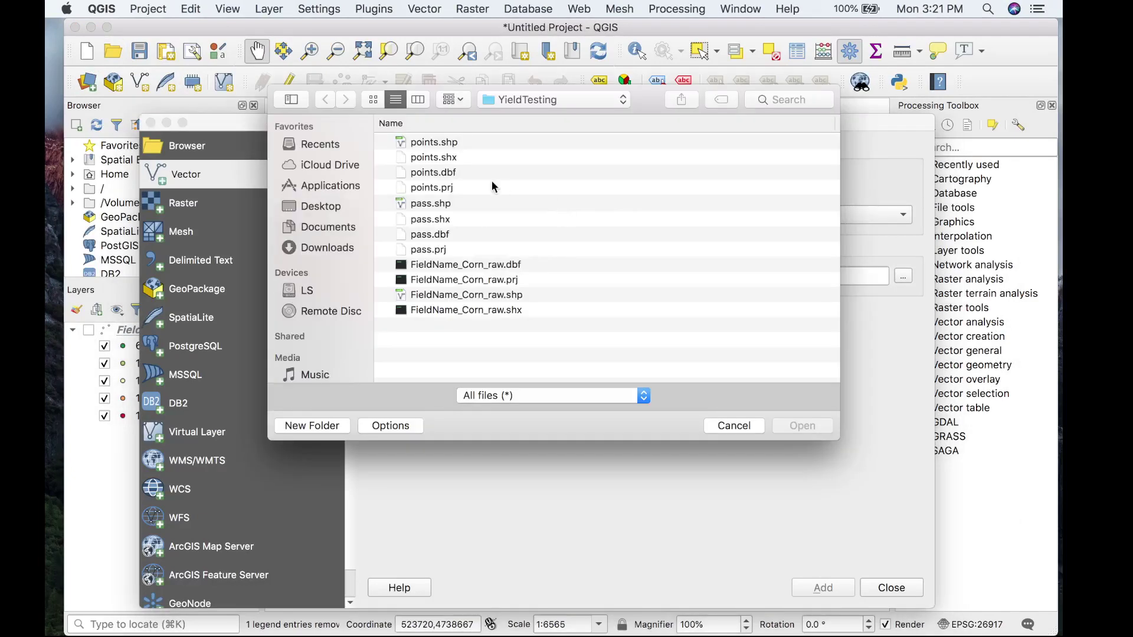
left_click(463, 144)
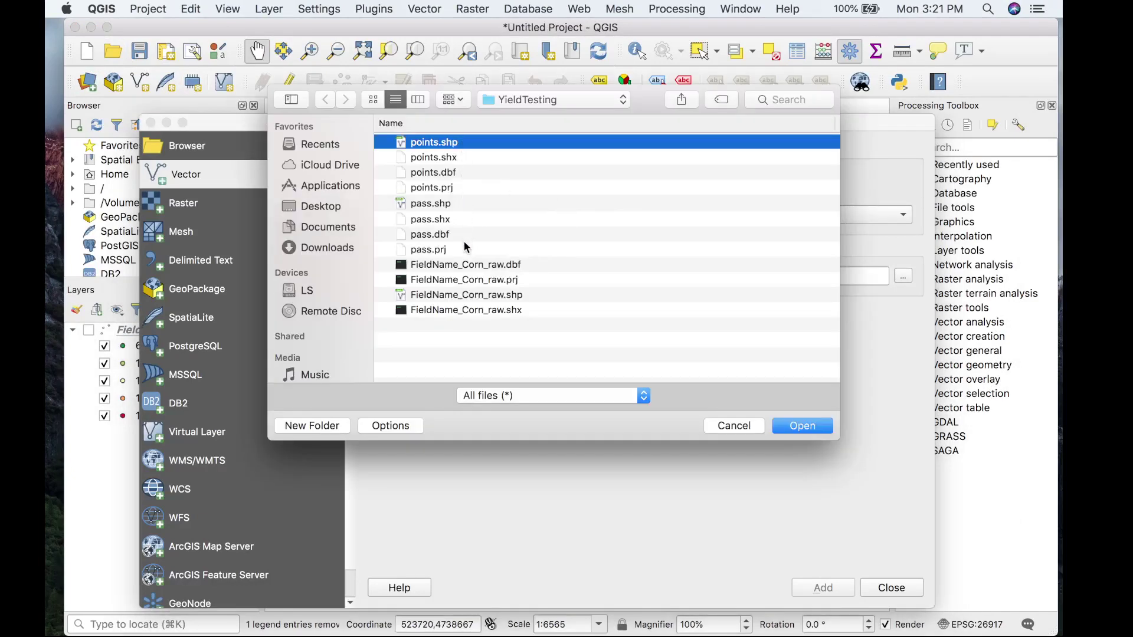
left_click(463, 205, "super")
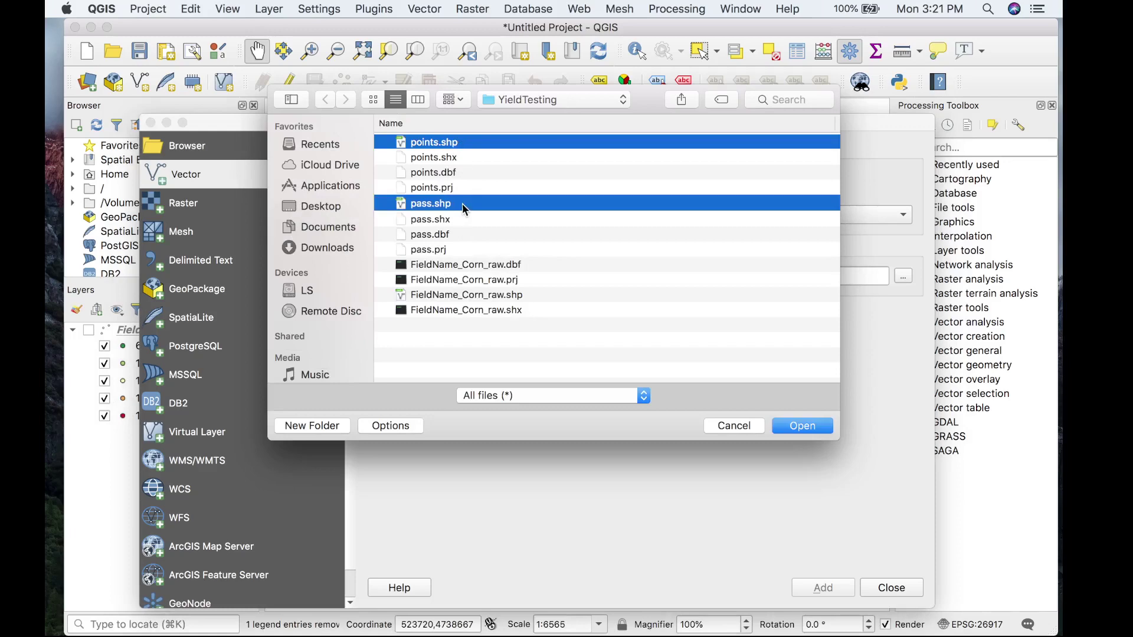
left_click(823, 429)
left_click(838, 592)
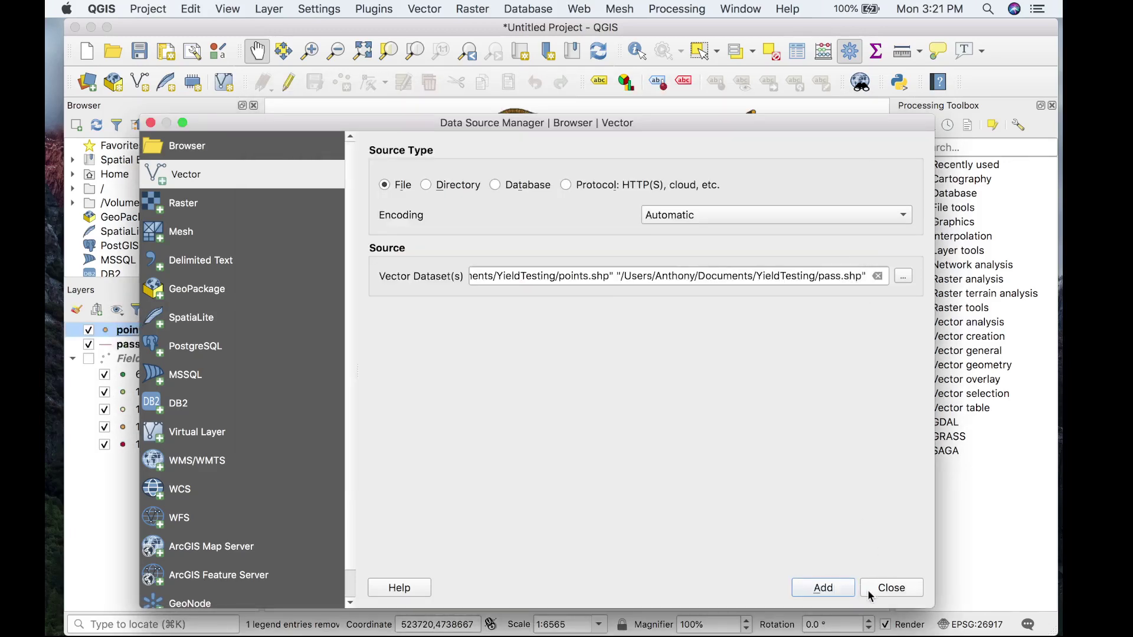
left_click(888, 594)
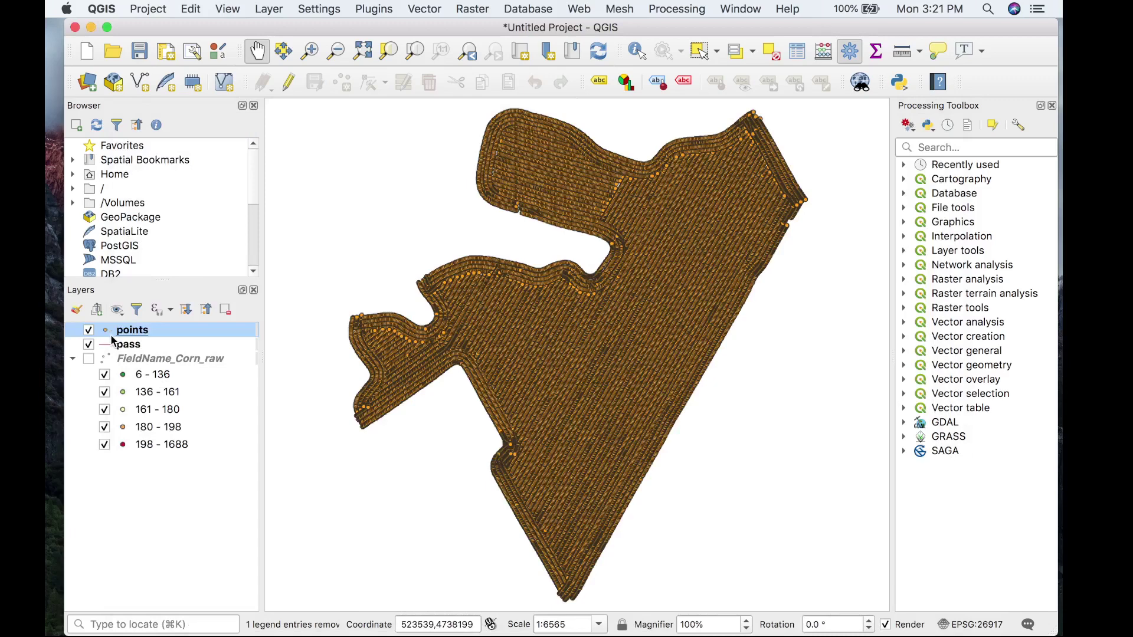
Inspect the pass lines without the points layer, hide the pass layer and show the points layer again.
left_click(89, 330)
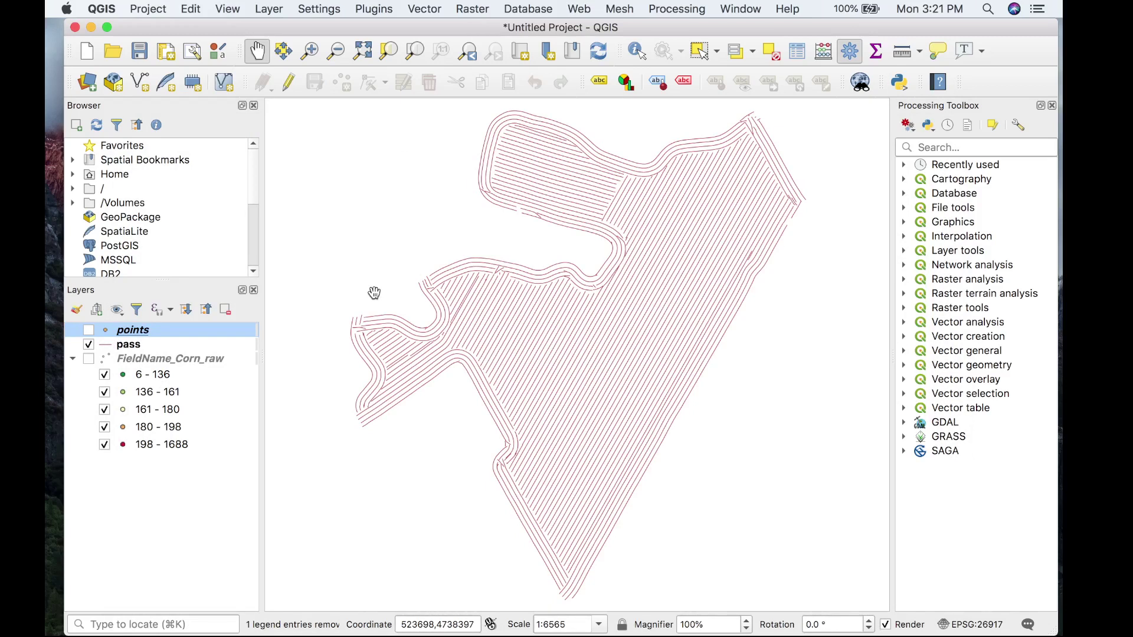
left_click(89, 345)
left_click(89, 330)
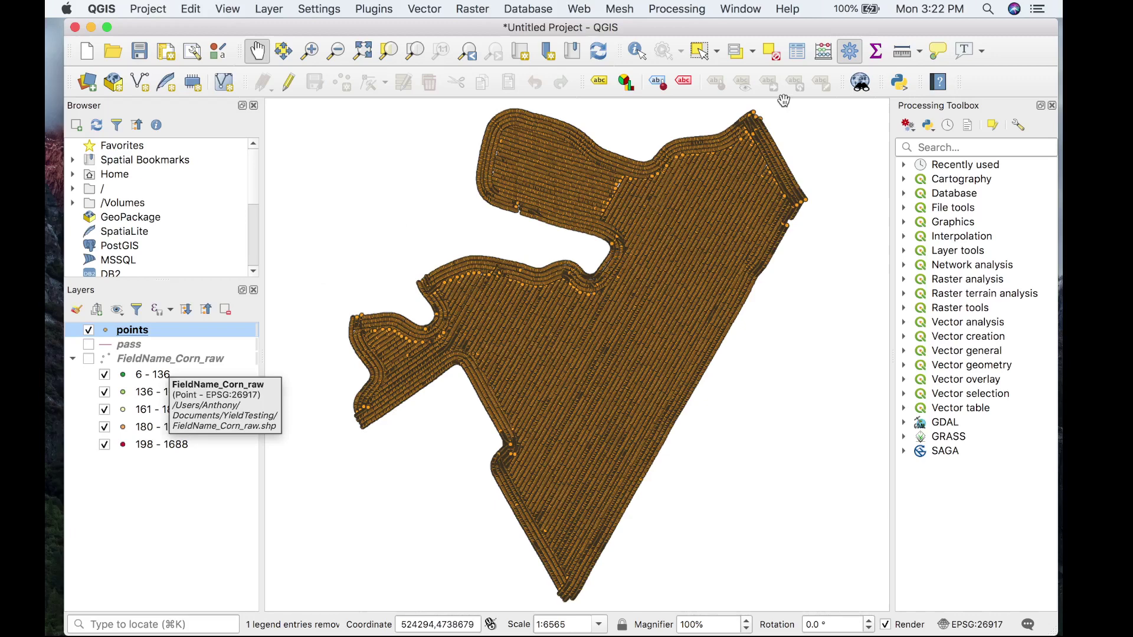
Review the fields in the points layer's attribute table, close it and hide the points layer.
left_click(798, 52)
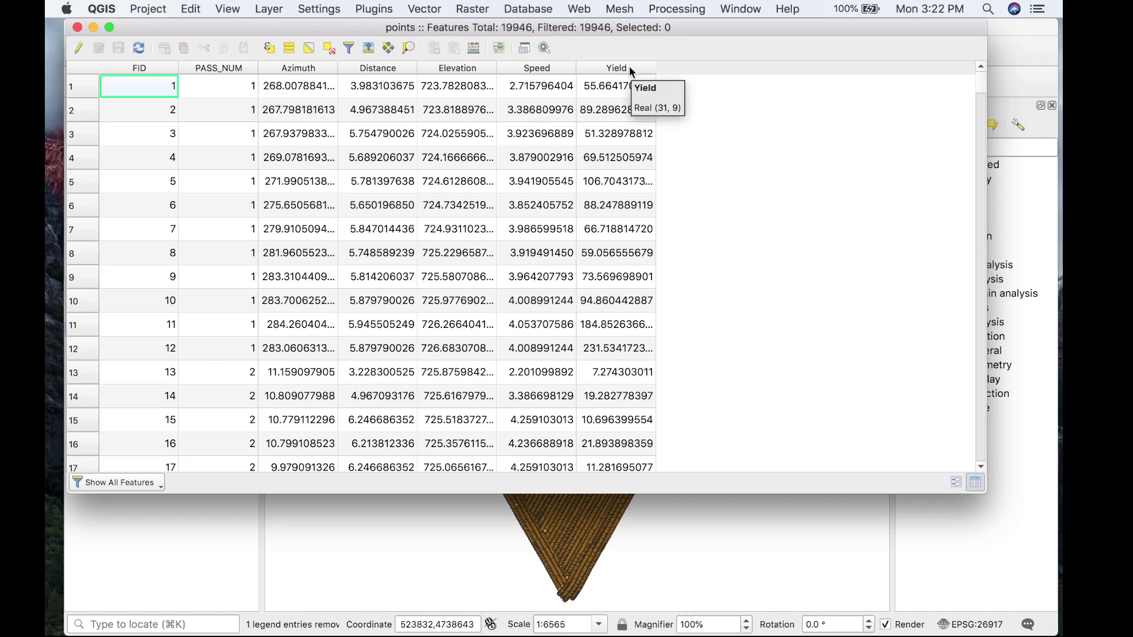
left_click(77, 28)
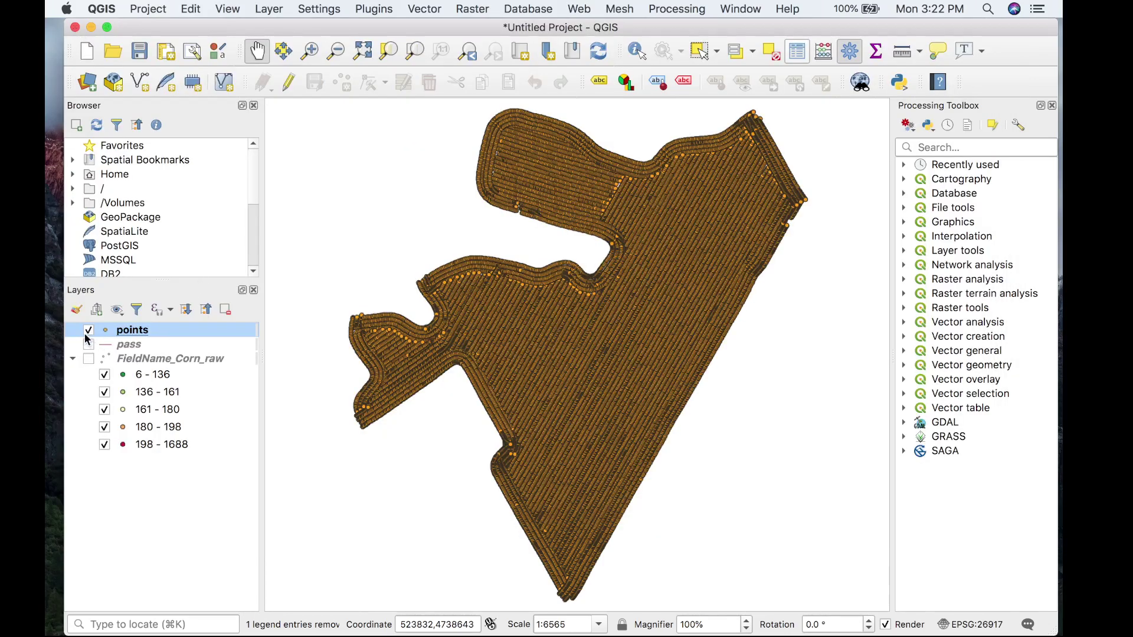
left_click(89, 331)
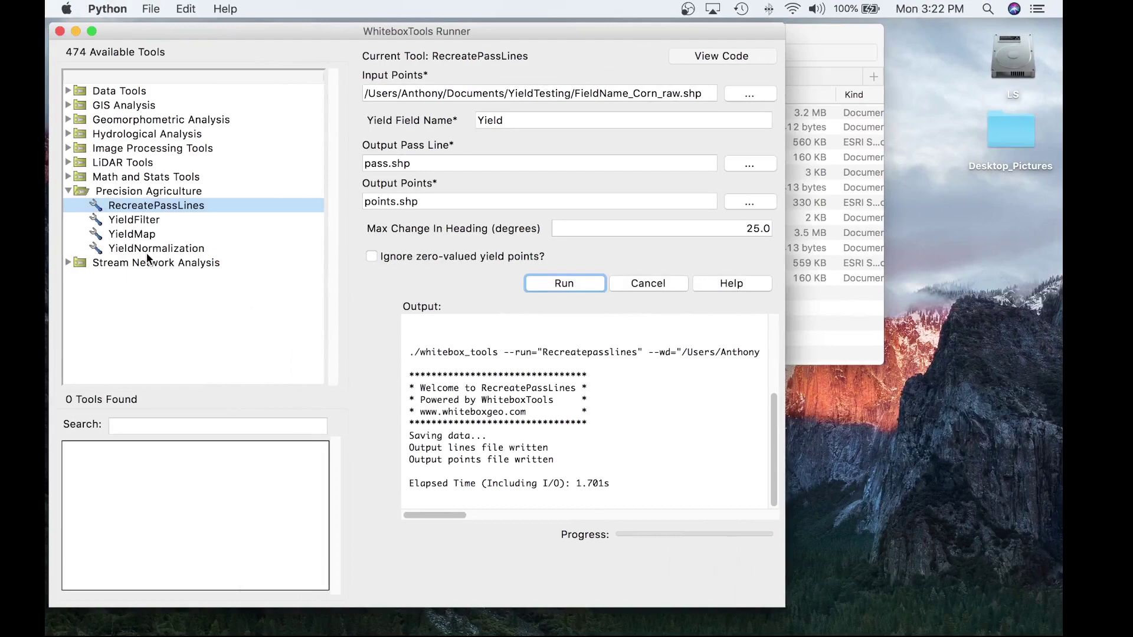
In WhiteboxTools Runner, open the YieldFilter tool with points.shp as input points and Yield as the yield field name.
left_click(137, 222)
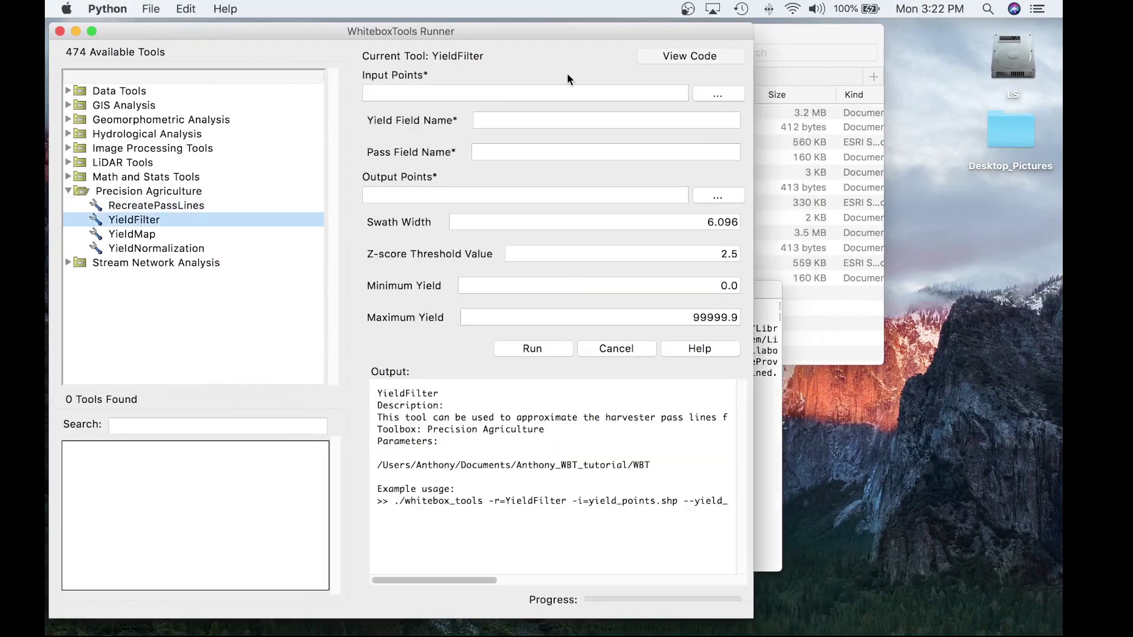
left_click(721, 94)
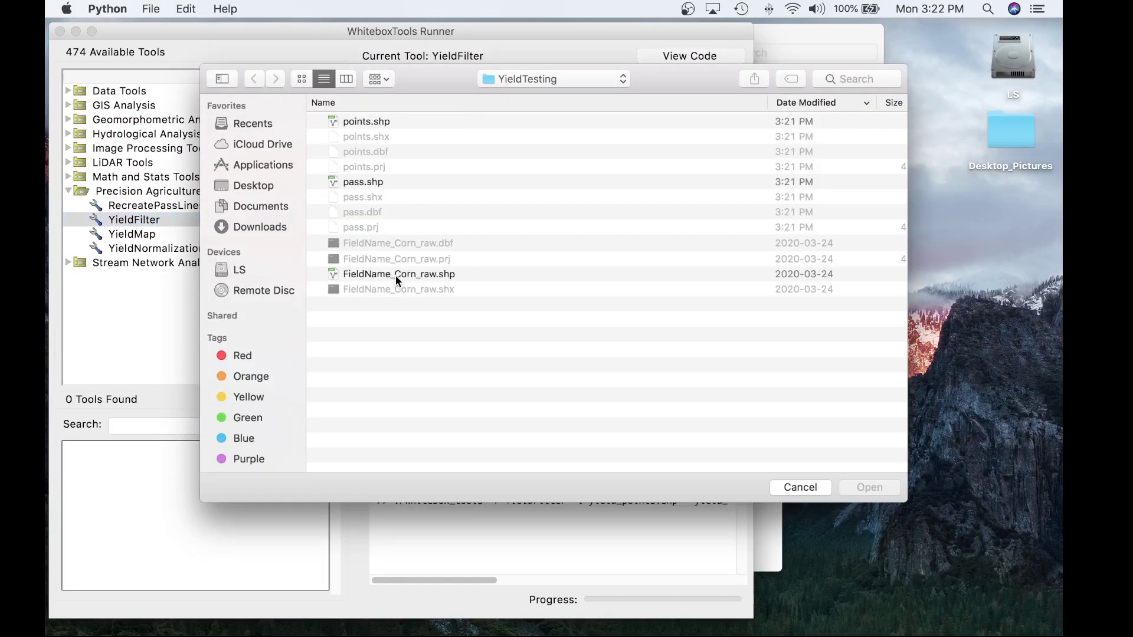
double_click(373, 121)
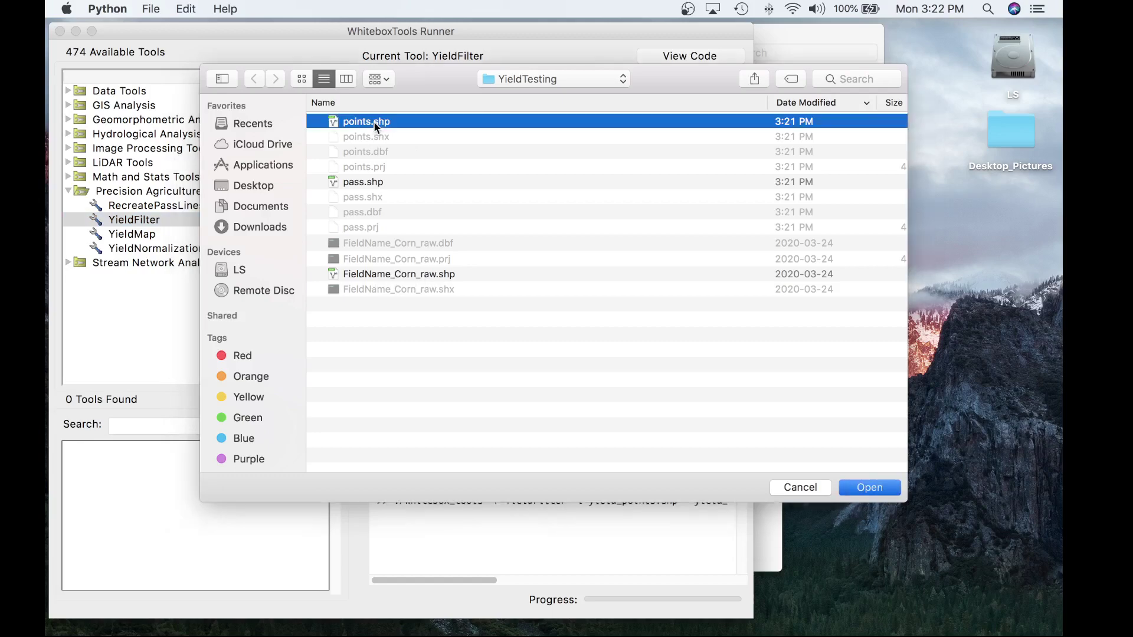
left_click(512, 120)
type("Yield")
Look up the pass field in the QGIS points attribute table, set YieldFilter's pass field name to PASS_NUM and its output points to filtered.shp.
key("ctrl+Right")
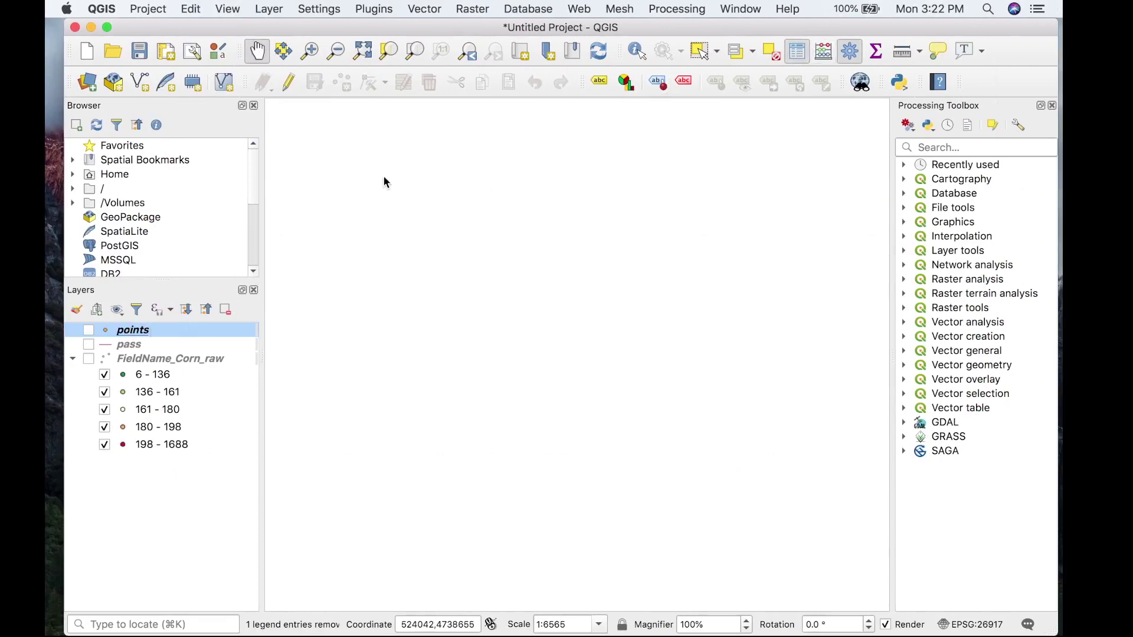
key("F6")
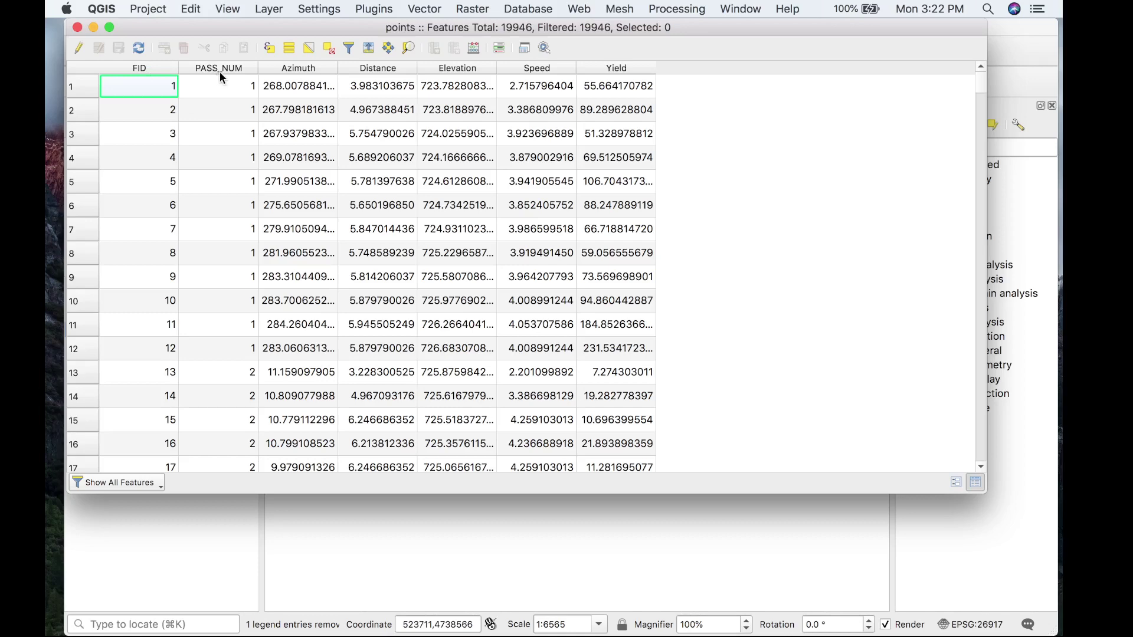
left_click(77, 27)
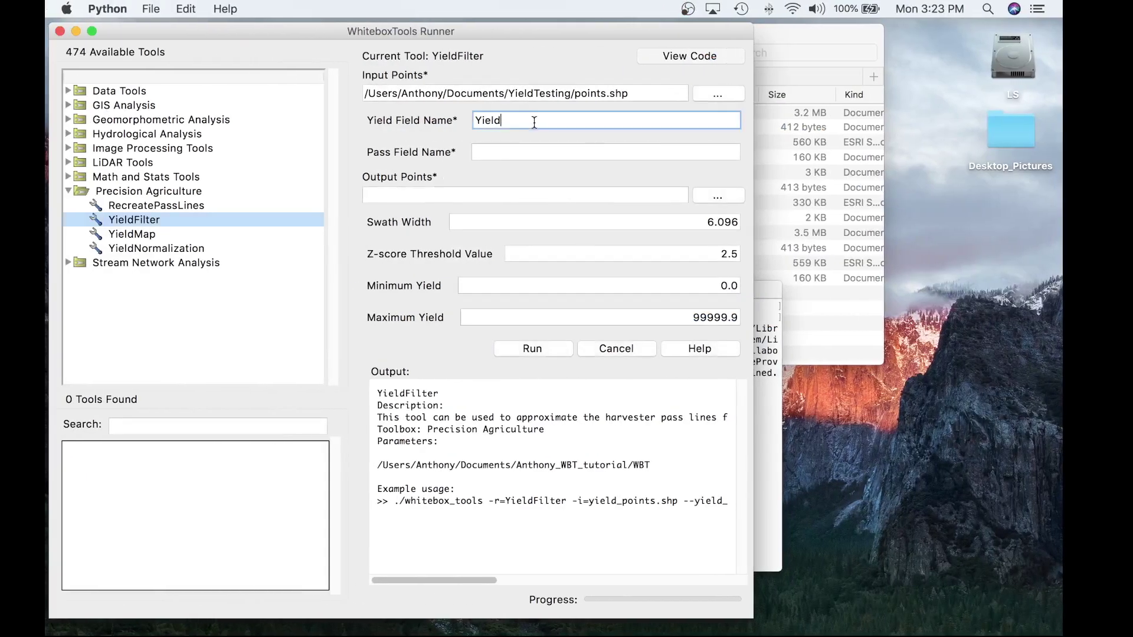
left_click(480, 148)
type("PASS_NUM")
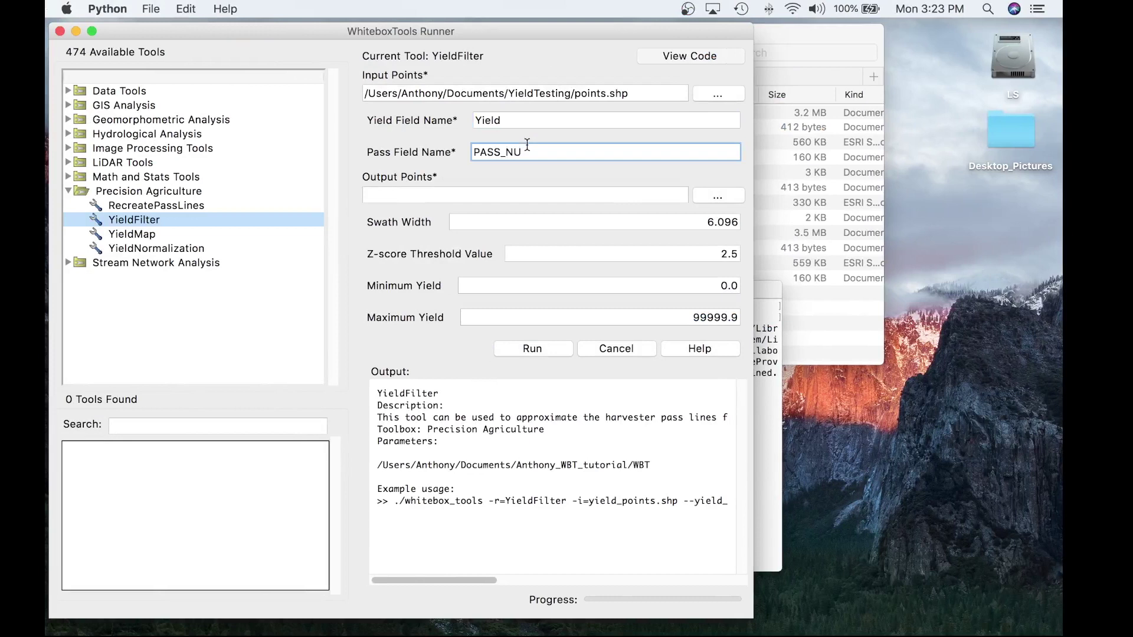
left_click(474, 194)
type("filtered.shp")
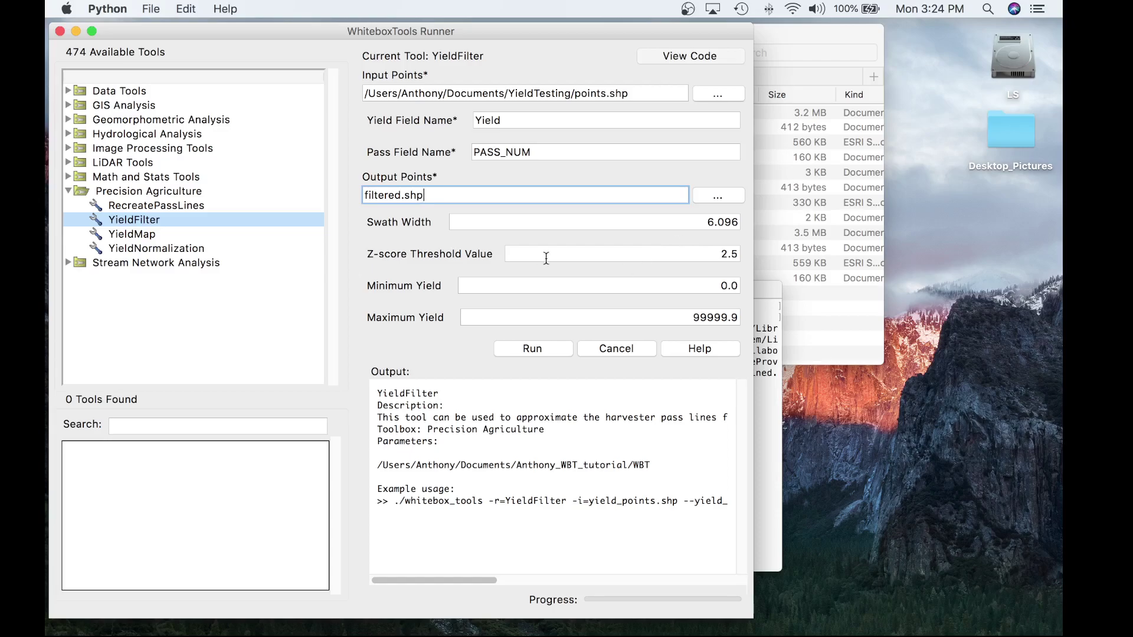
Switch to Chrome and examine Agricorp's 2018 corn yields article and the yield-per-acre legend on its map PDF.
key("ctrl+Right")
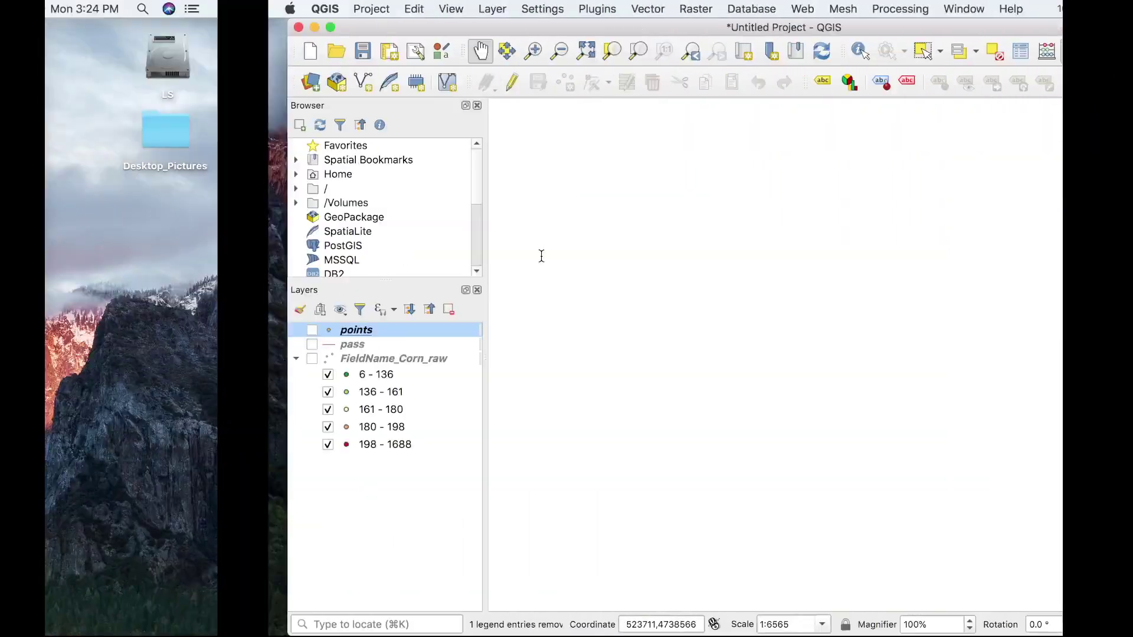
key("ctrl+Left")
key("ctrl+Left")
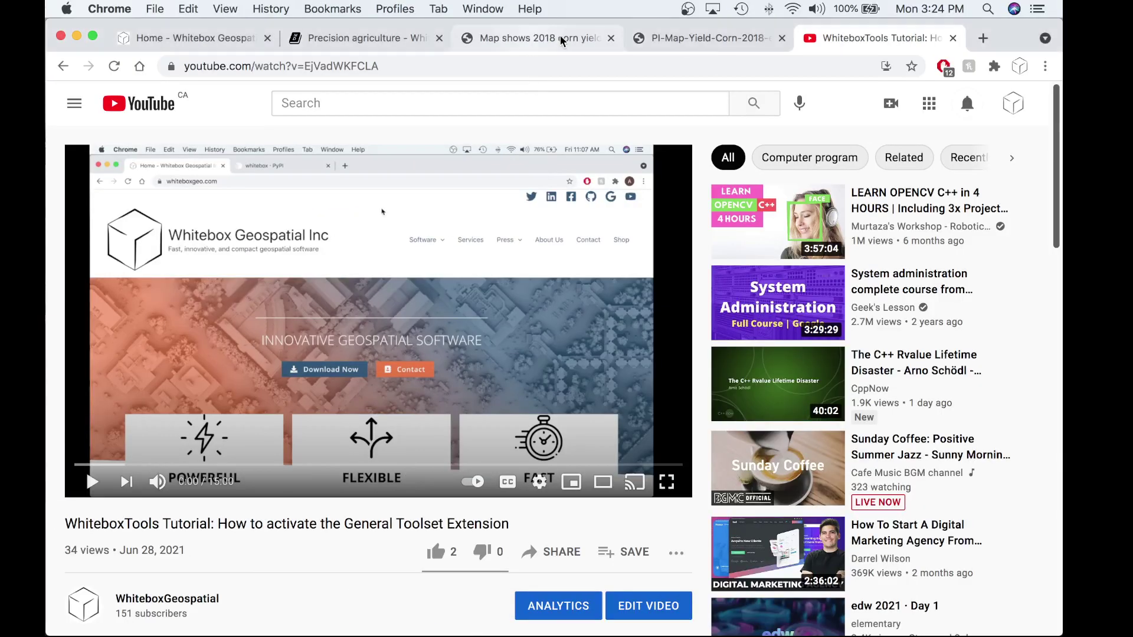
left_click(513, 38)
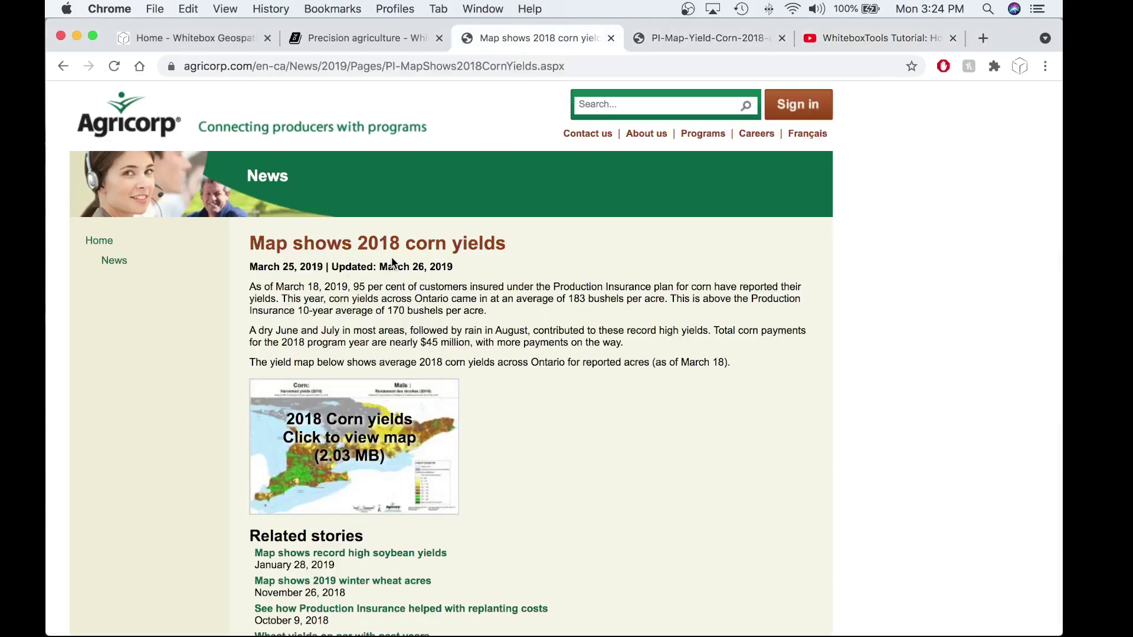
left_click(678, 39)
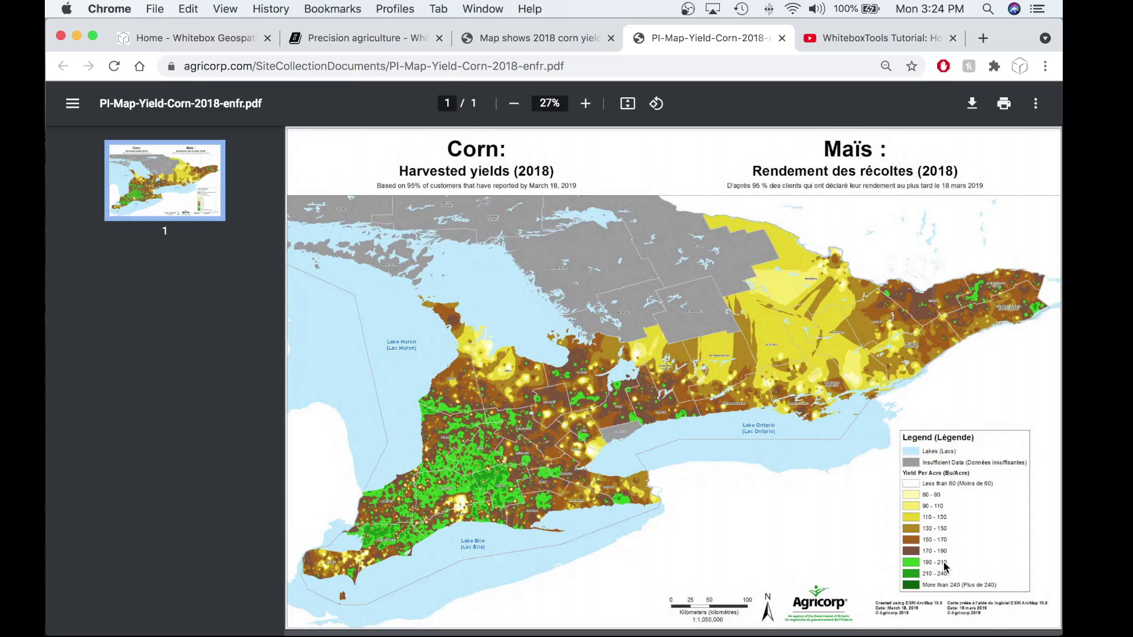
mouse_move(800, 631)
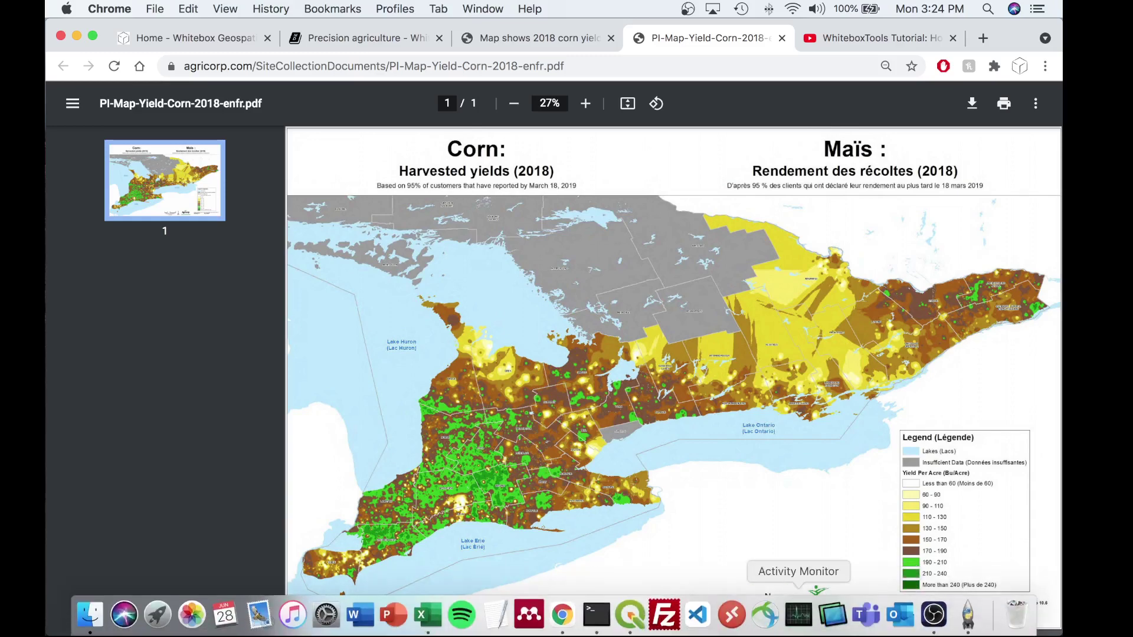
Return to WhiteboxTools Runner, set the minimum yield to 60.0 and the maximum yield to 240.0, and run YieldFilter.
left_click(968, 624)
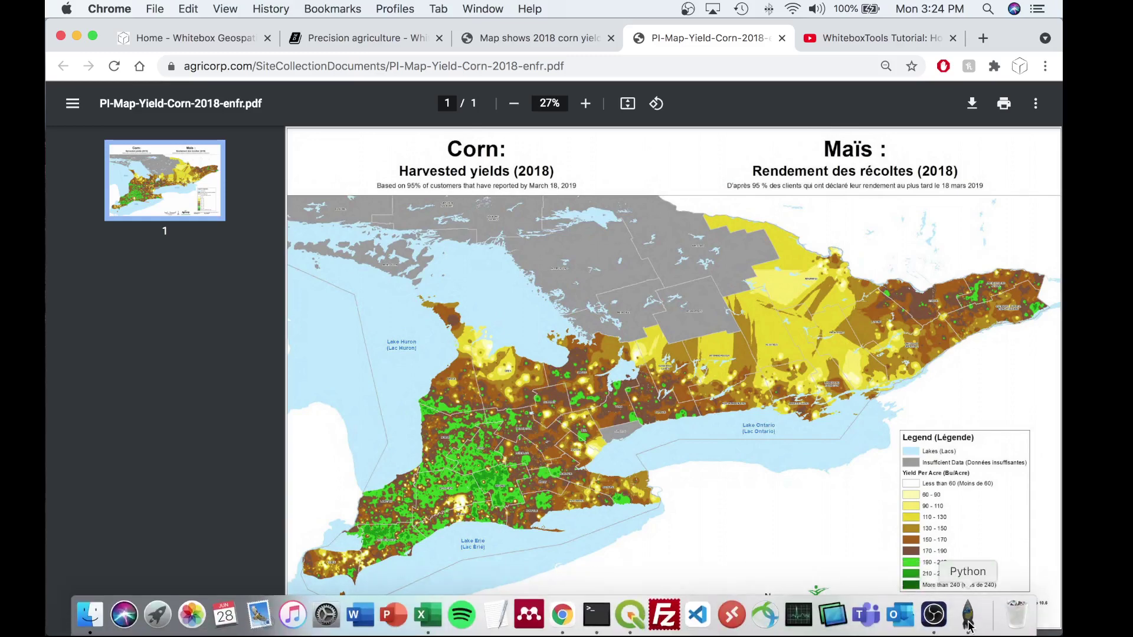
left_click_drag(716, 285, 756, 286)
type("60.00")
key("BackSpace")
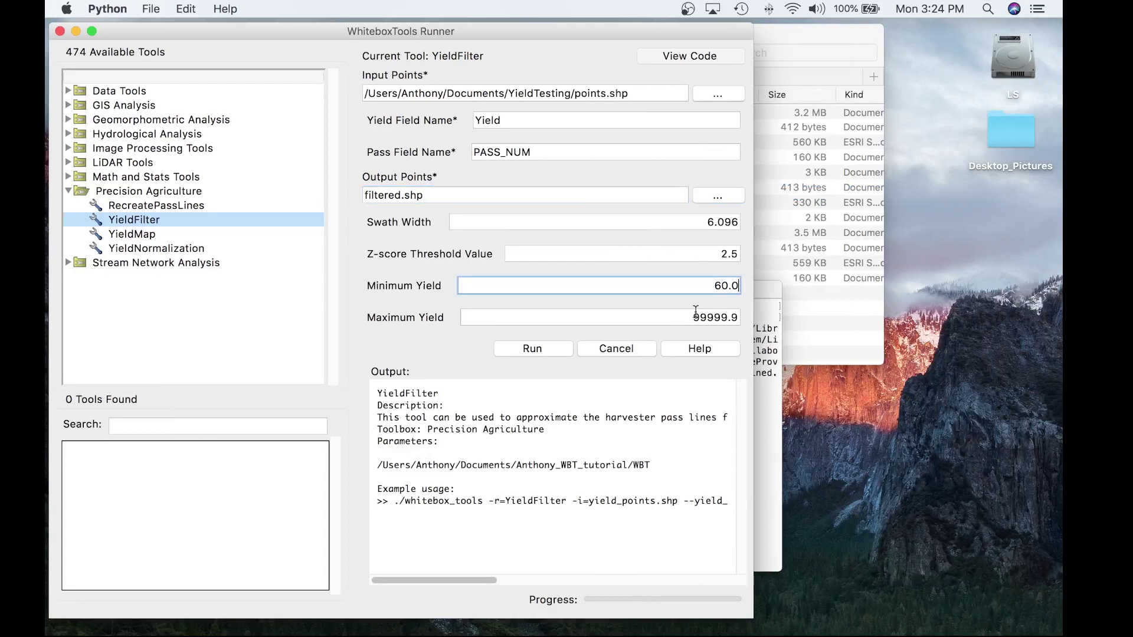
left_click_drag(696, 312, 753, 314)
type("240.0")
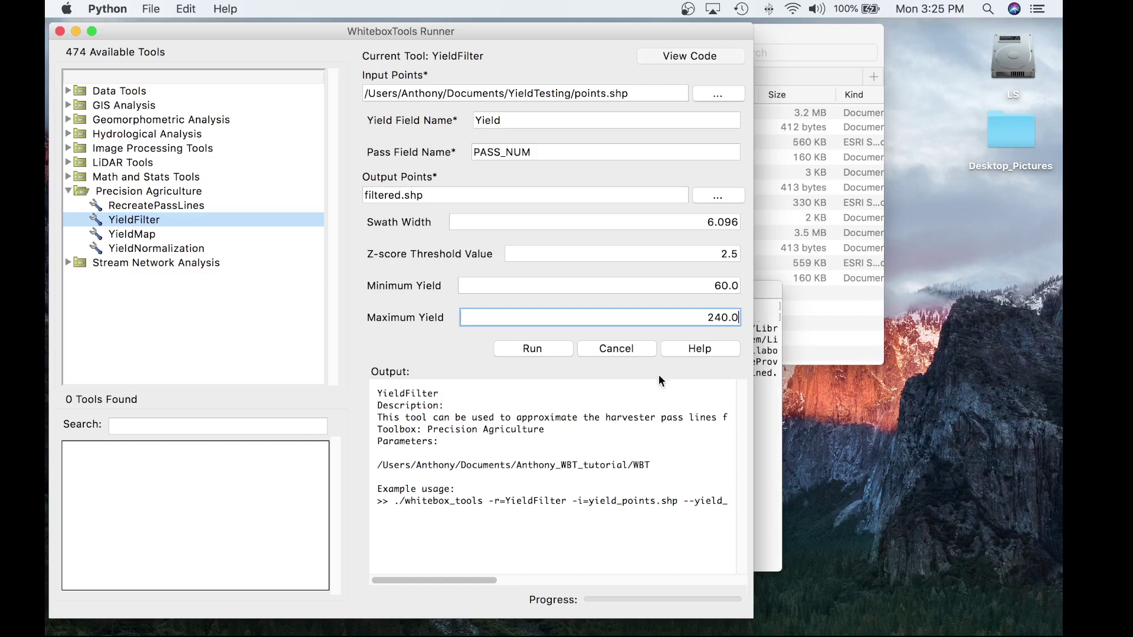
left_click(552, 350)
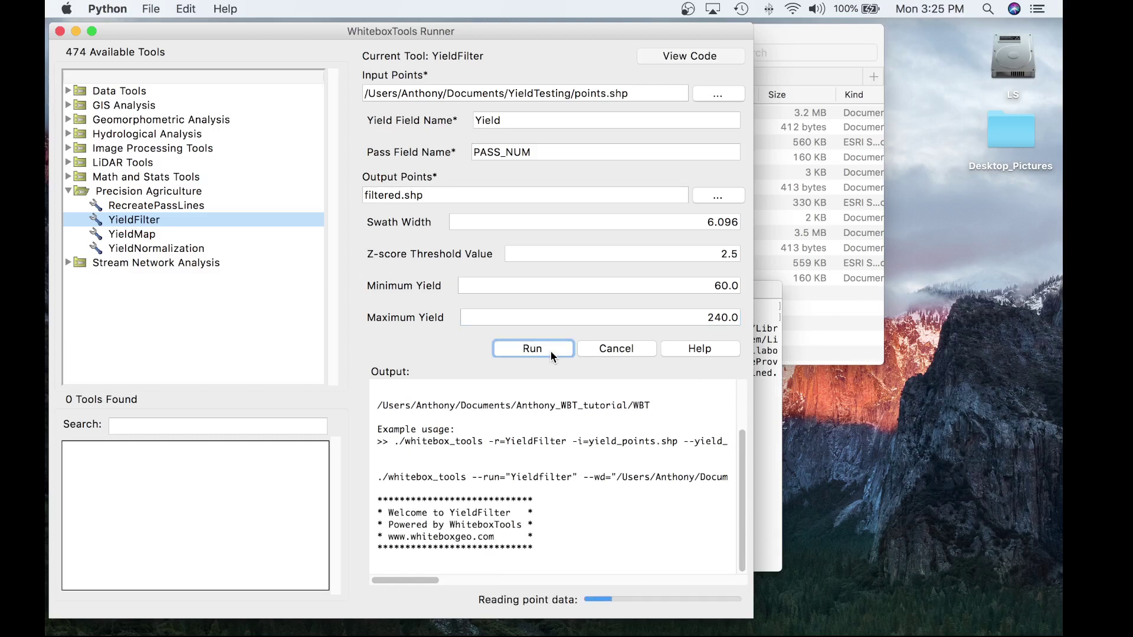
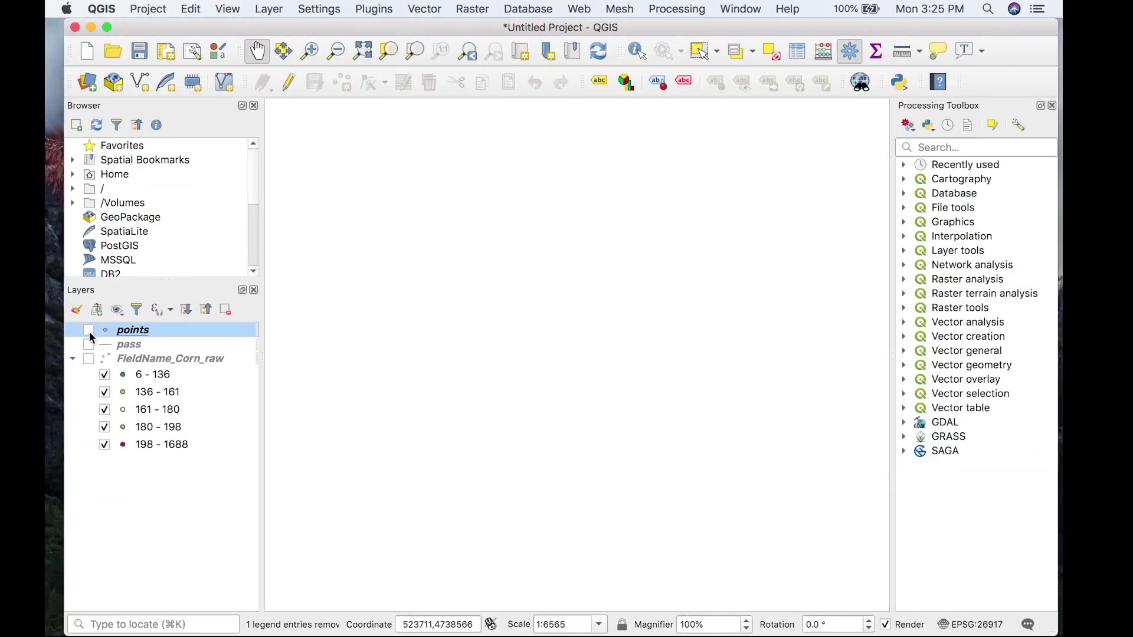
In QGIS, show the FieldName_Corn_raw layer and add filtered.shp from the YieldTesting folder as a vector layer.
left_click(89, 359)
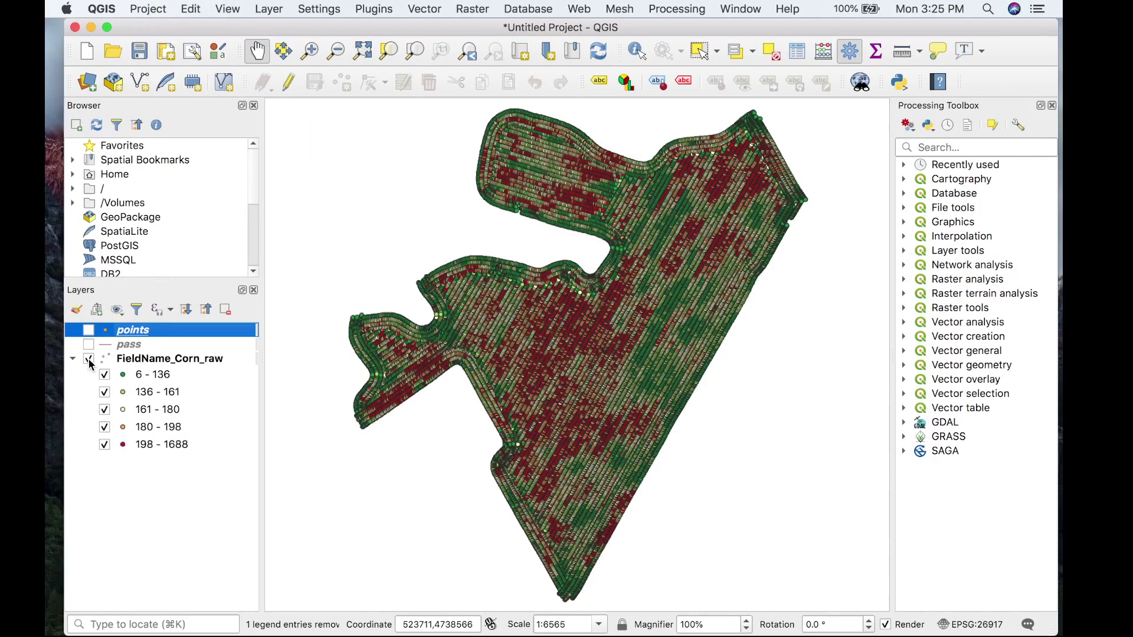
left_click(89, 85)
left_click(878, 276)
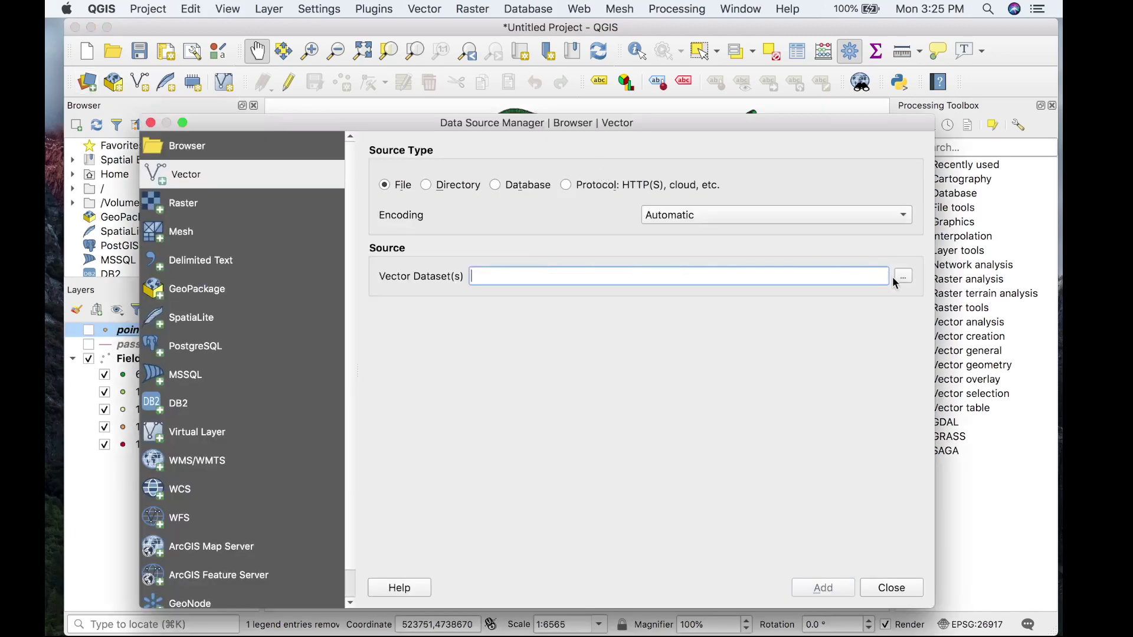
left_click(903, 277)
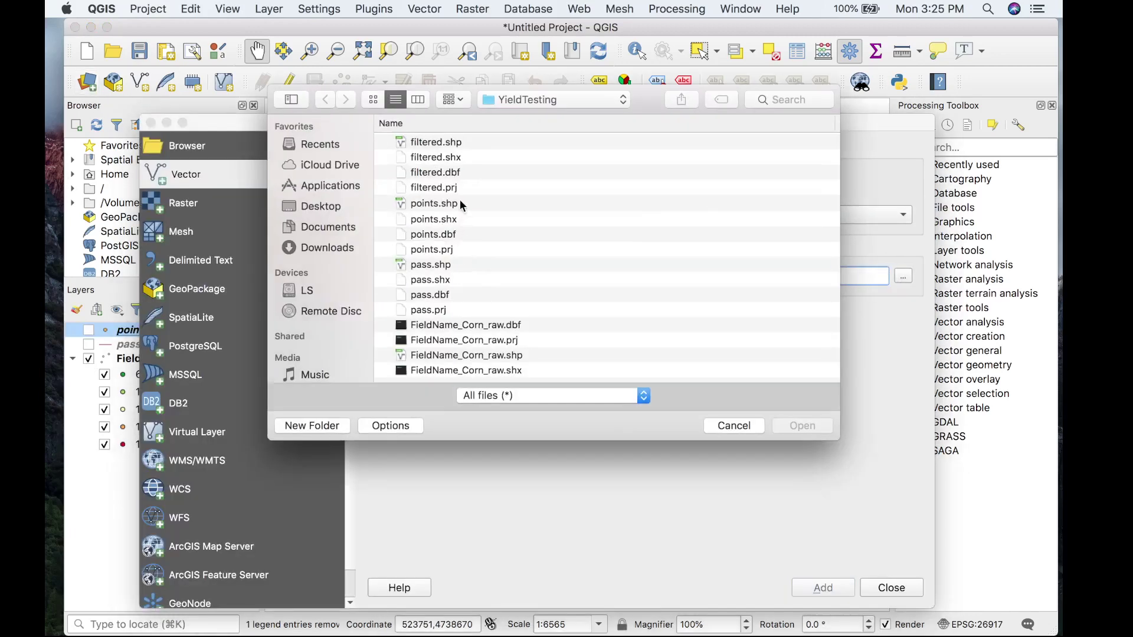
left_click(470, 143)
double_click(470, 143)
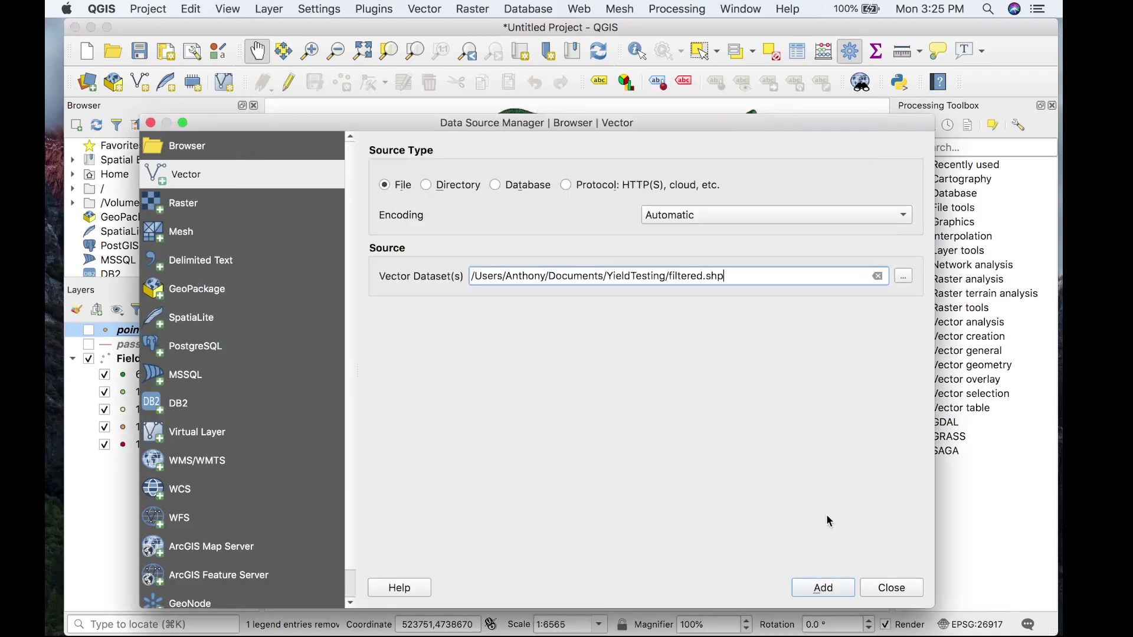
left_click(825, 588)
left_click(890, 588)
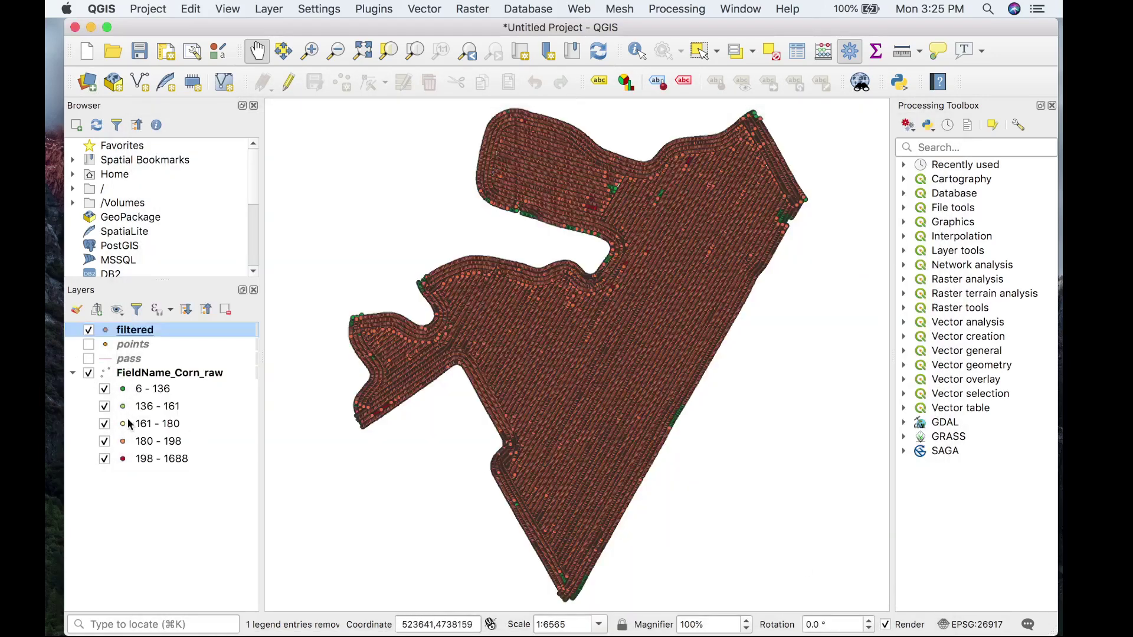
Compare the filtered points with the FieldName_Corn_raw layer to find the removed points, and leave the raw layer hidden.
left_click(89, 373)
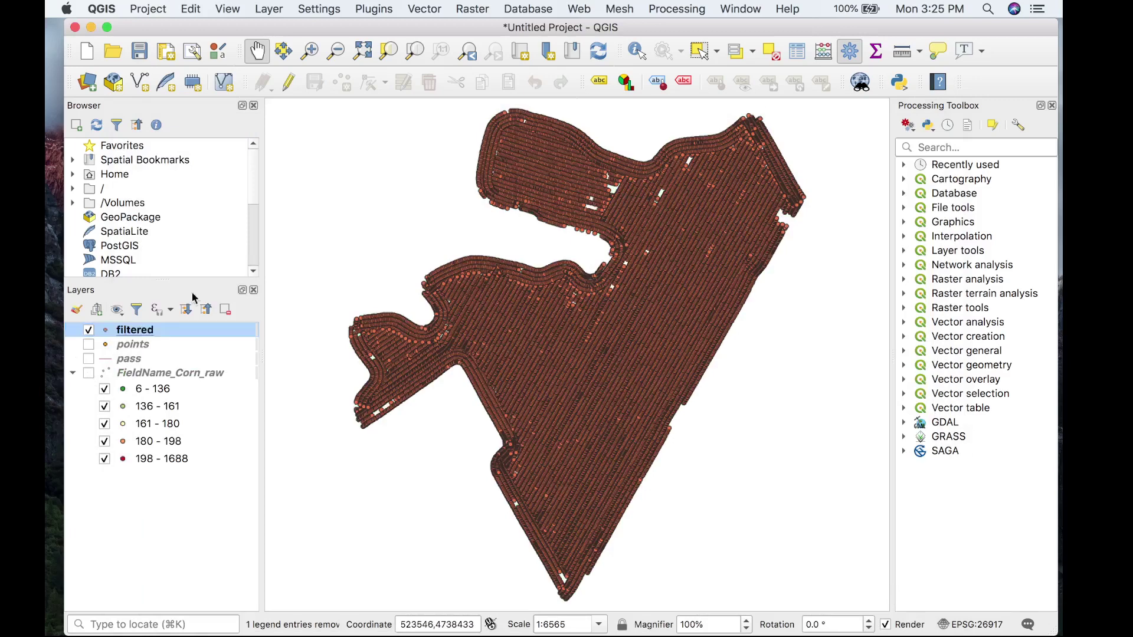
left_click(88, 373)
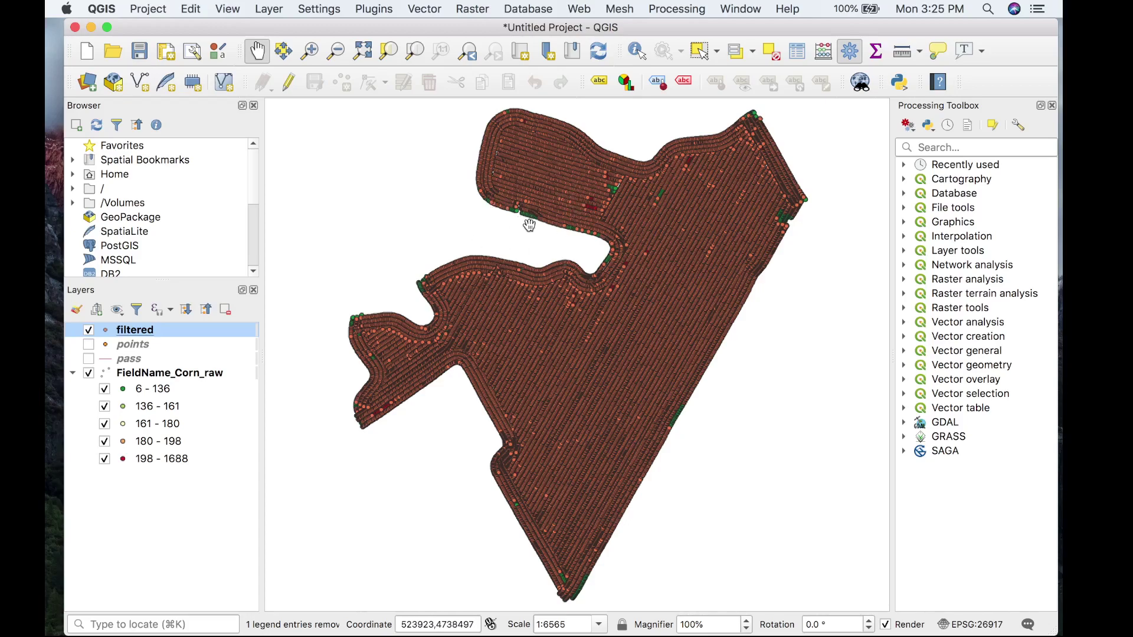
scroll(533, 222, "up", 3)
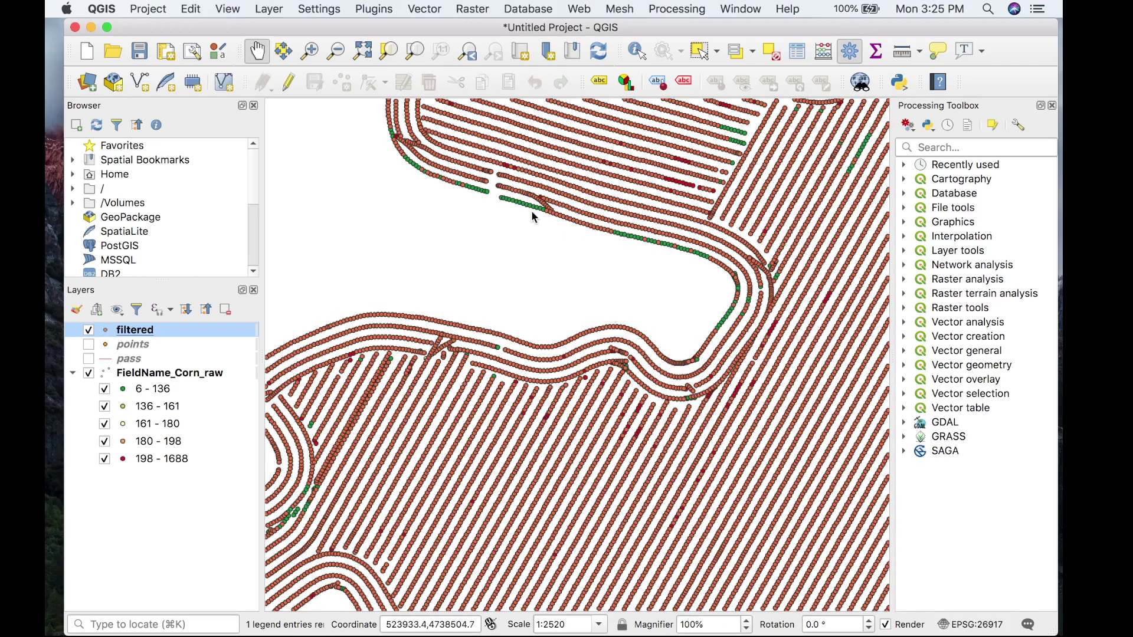
left_click_drag(630, 253, 604, 282)
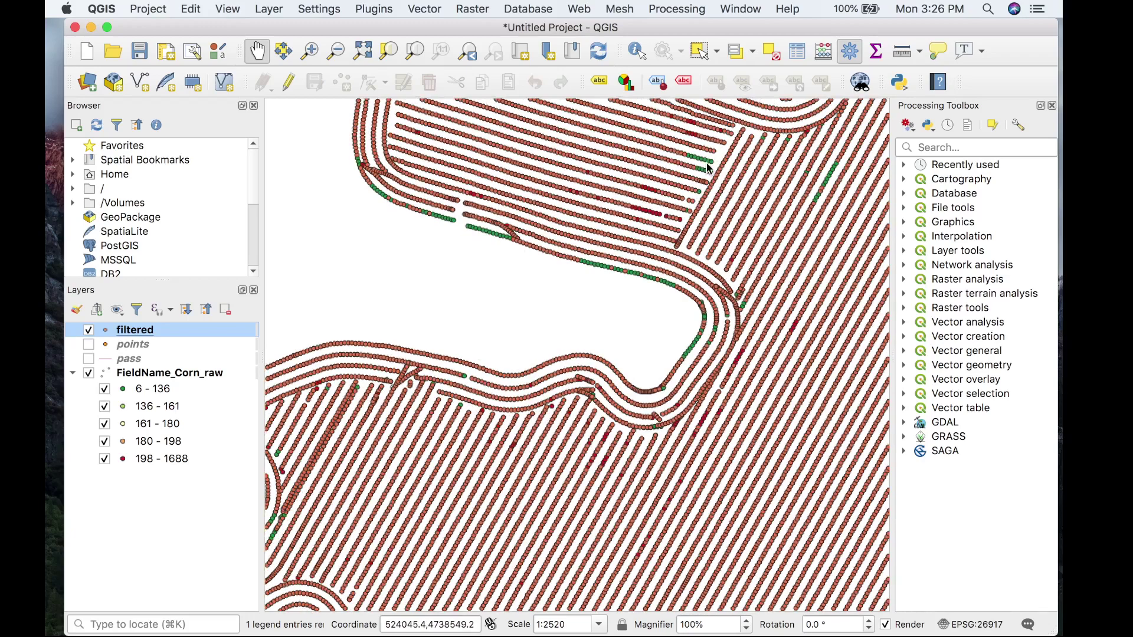
scroll(634, 236, "down", 2)
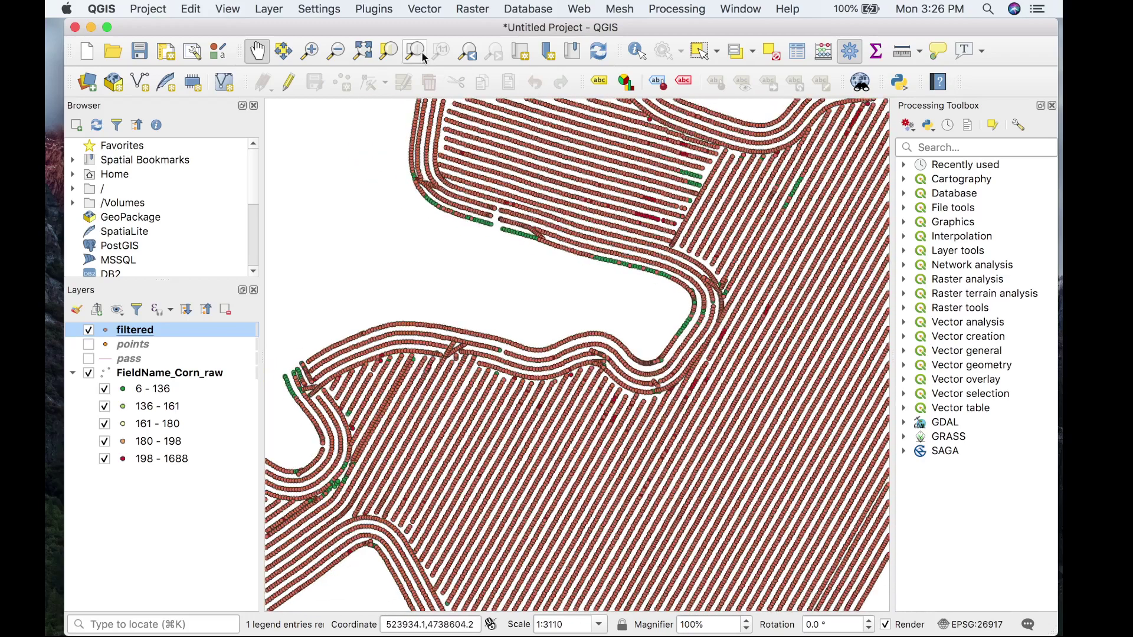
left_click(421, 53)
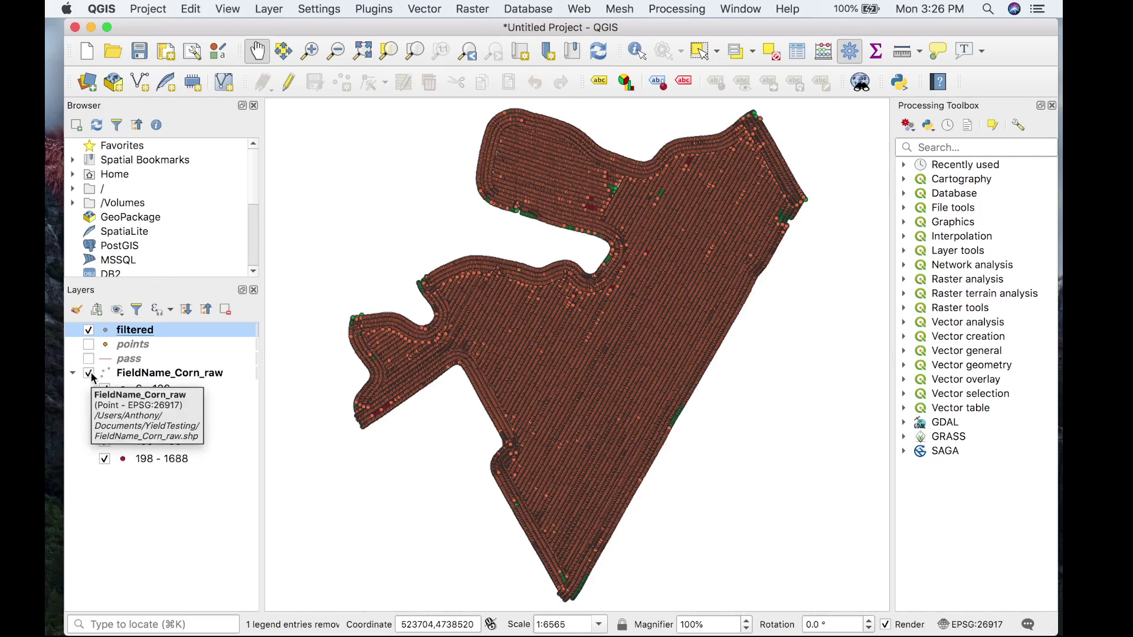
left_click(90, 374)
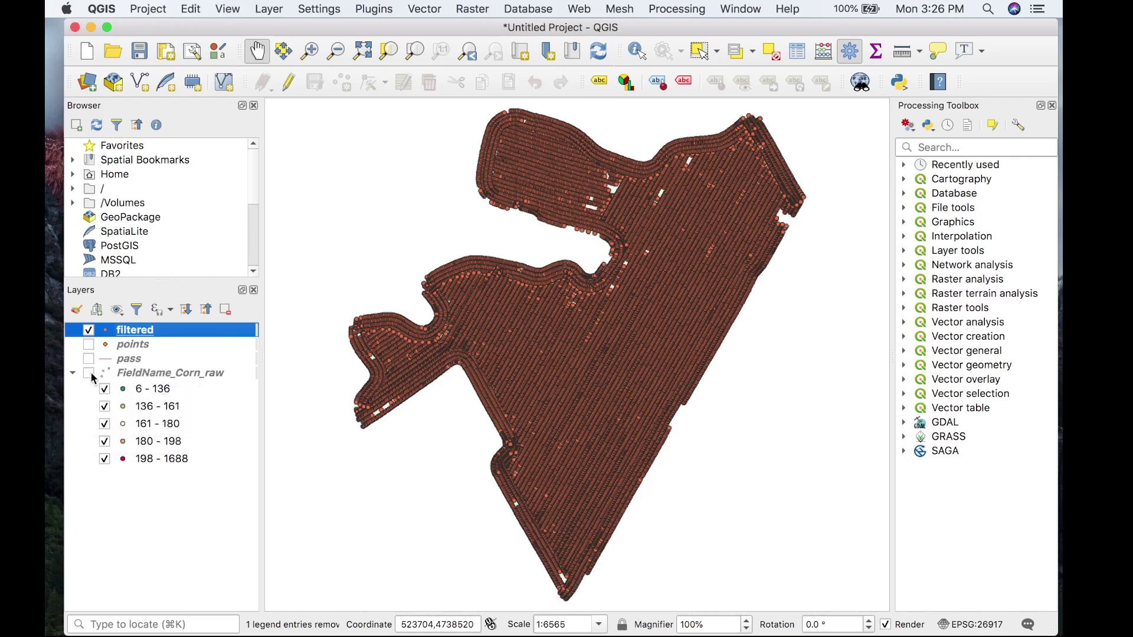
Switch the filtered layer's symbology to Graduated, using AVGYIELD as the value.
double_click(142, 330)
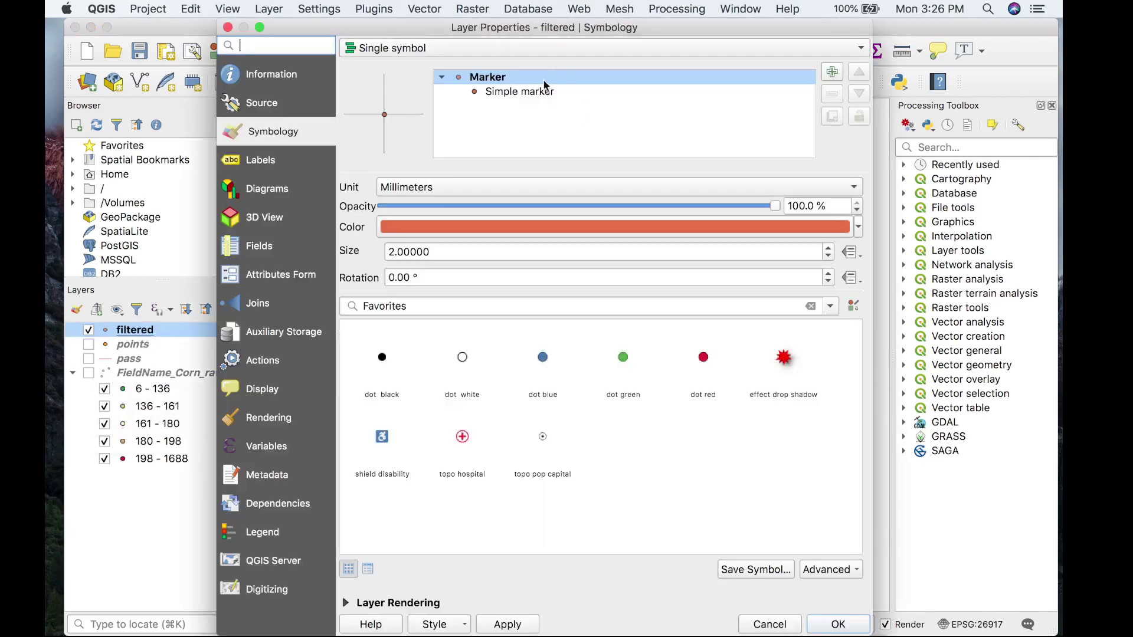
left_click(553, 47)
left_click(531, 87)
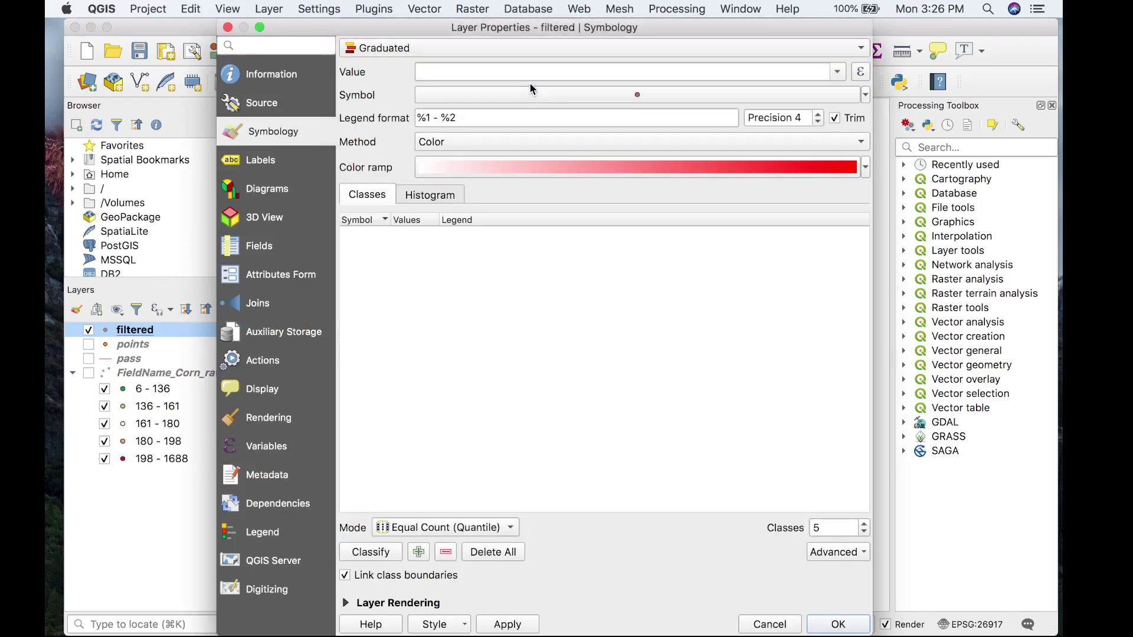
left_click(838, 72)
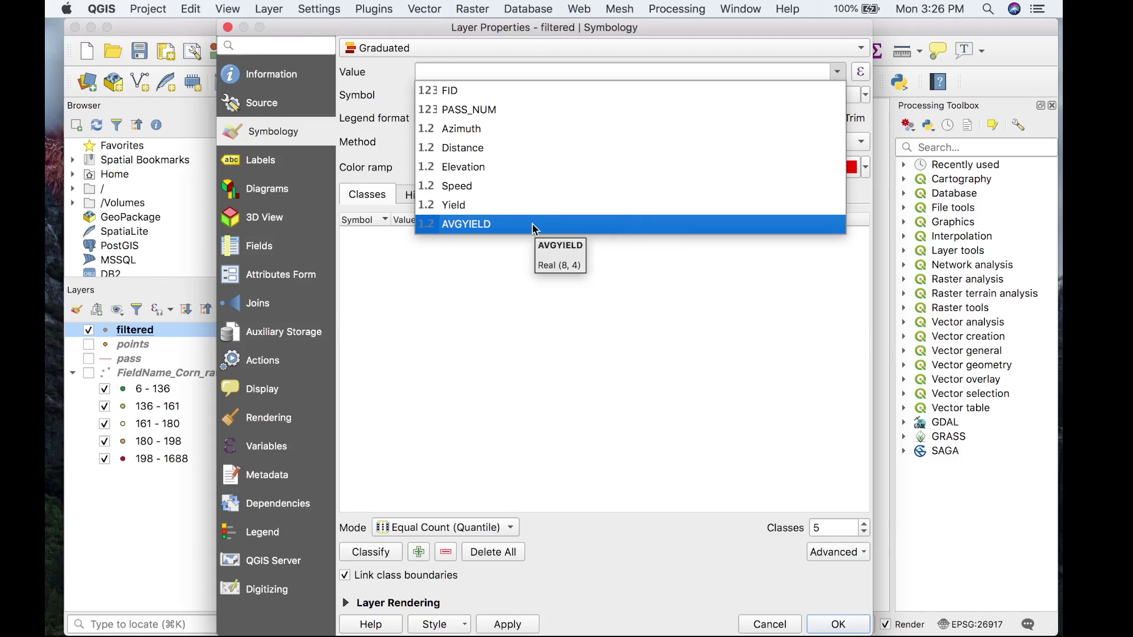
left_click(462, 225)
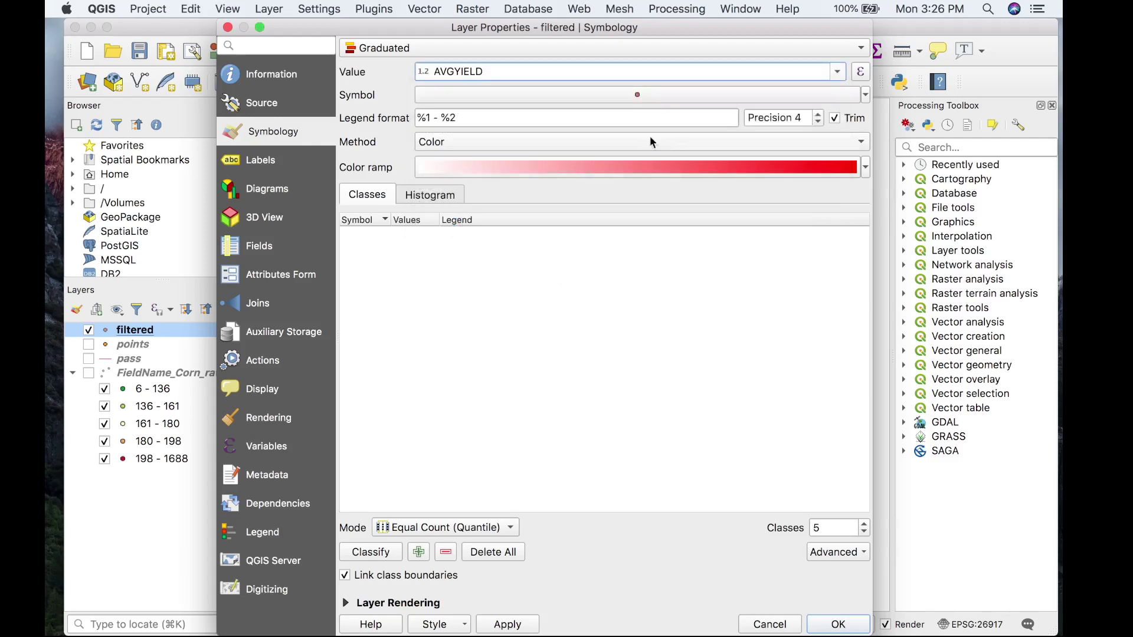
Classify the filtered layer into five equal-count classes with an inverted RdYlGn color ramp and apply the styling.
left_click(866, 170)
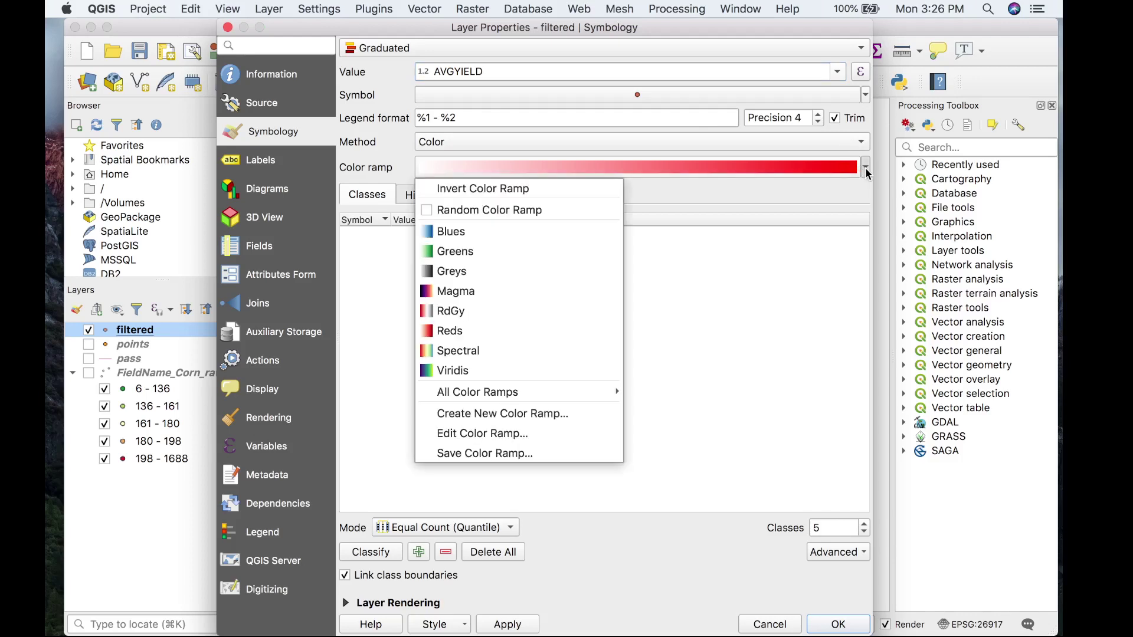
mouse_move(525, 394)
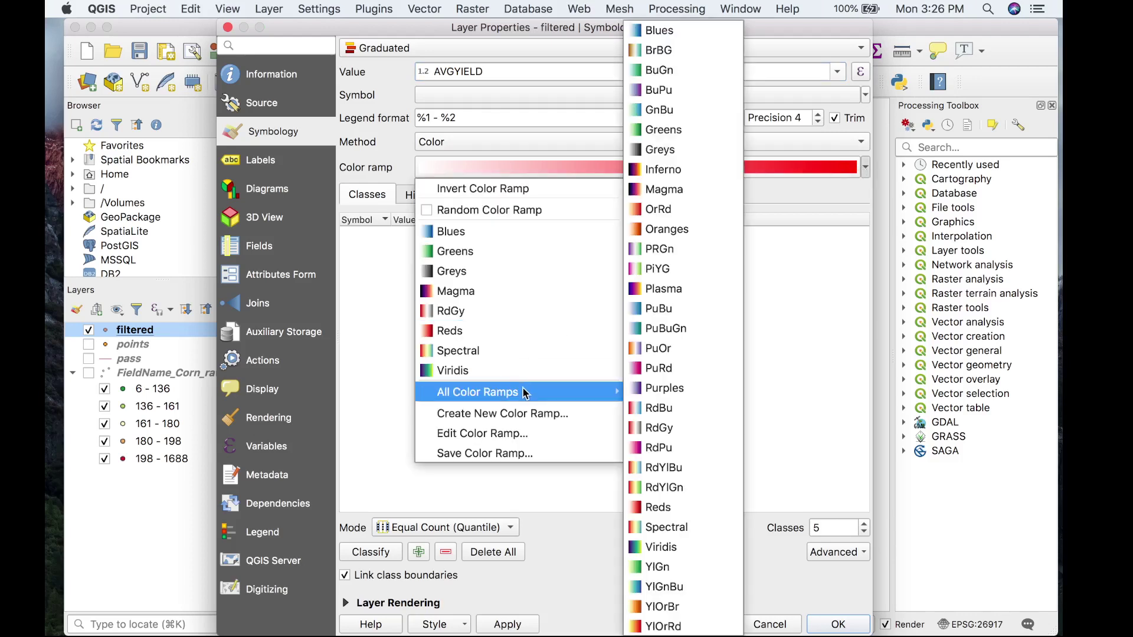
left_click(668, 489)
left_click(381, 554)
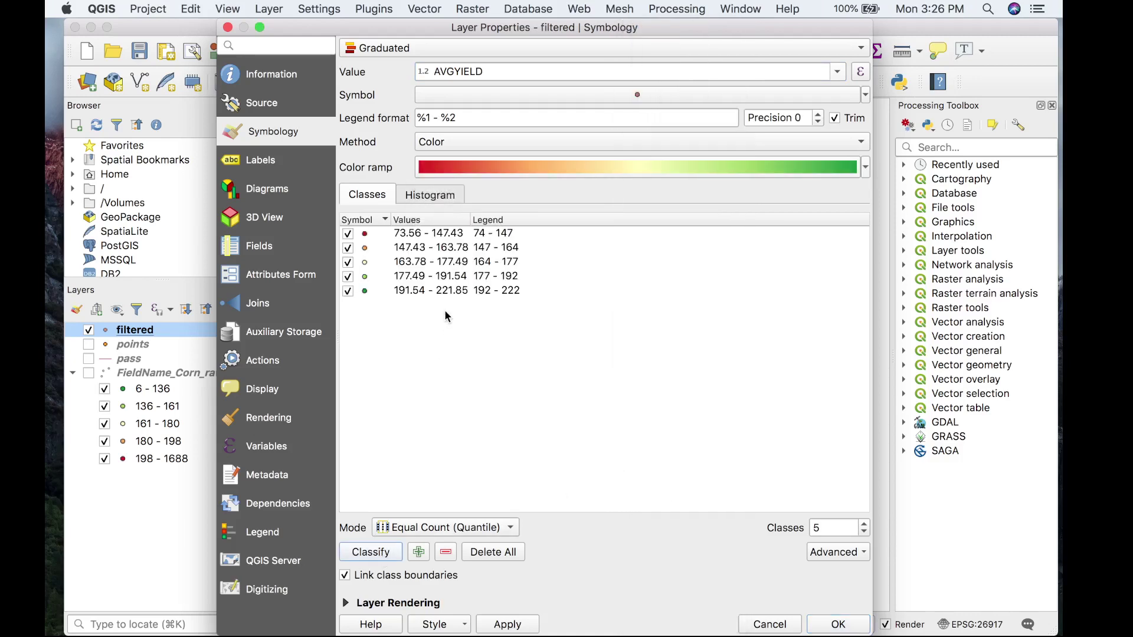
left_click(865, 167)
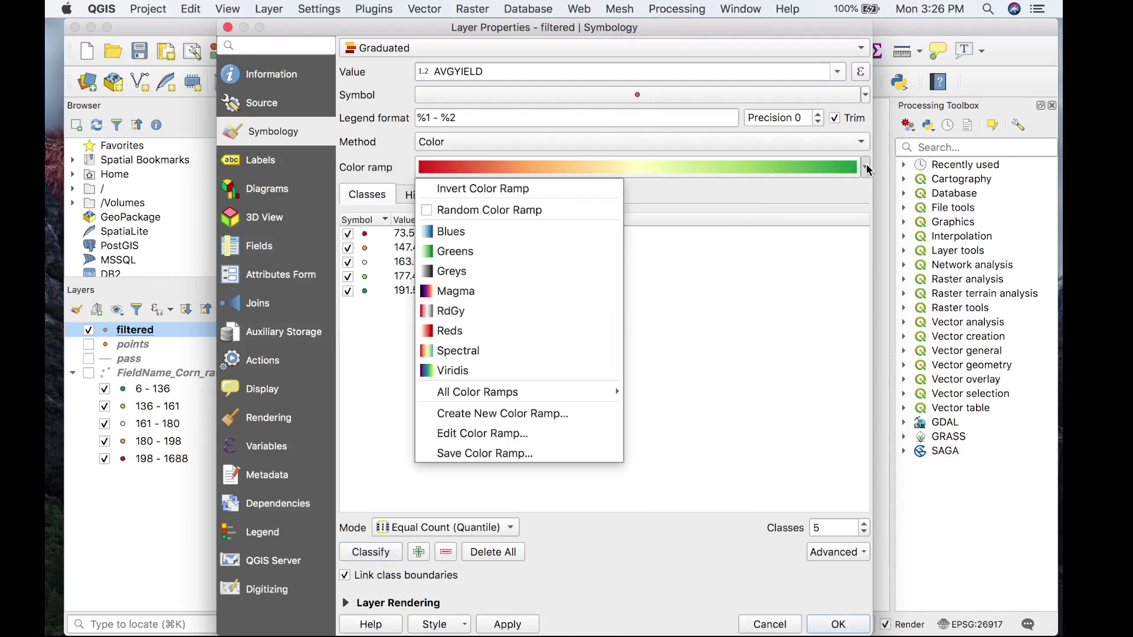
left_click(463, 188)
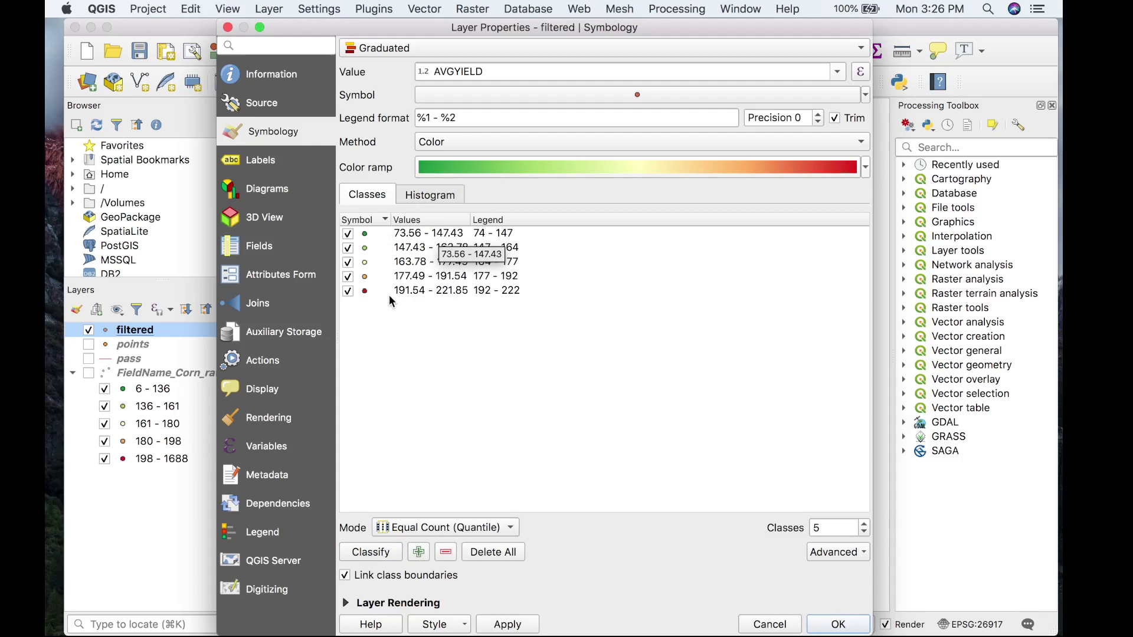
left_click(390, 553)
left_click(857, 624)
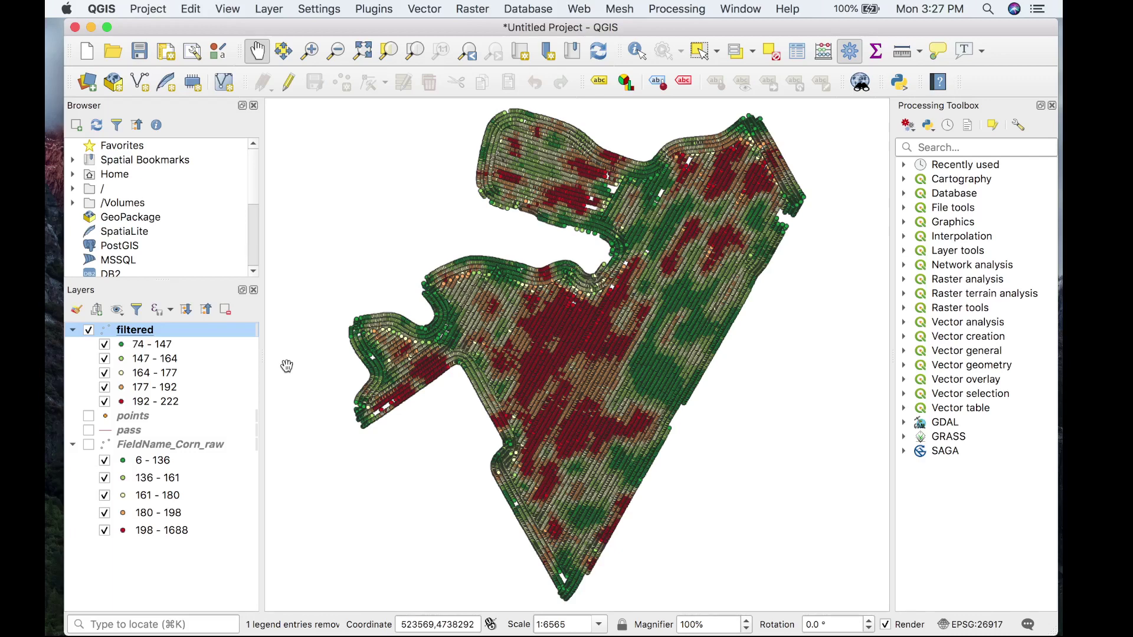
Show the FieldName_Corn_raw layer and compare its yield pattern with the filtered layer, leaving both layers visible.
left_click(88, 445)
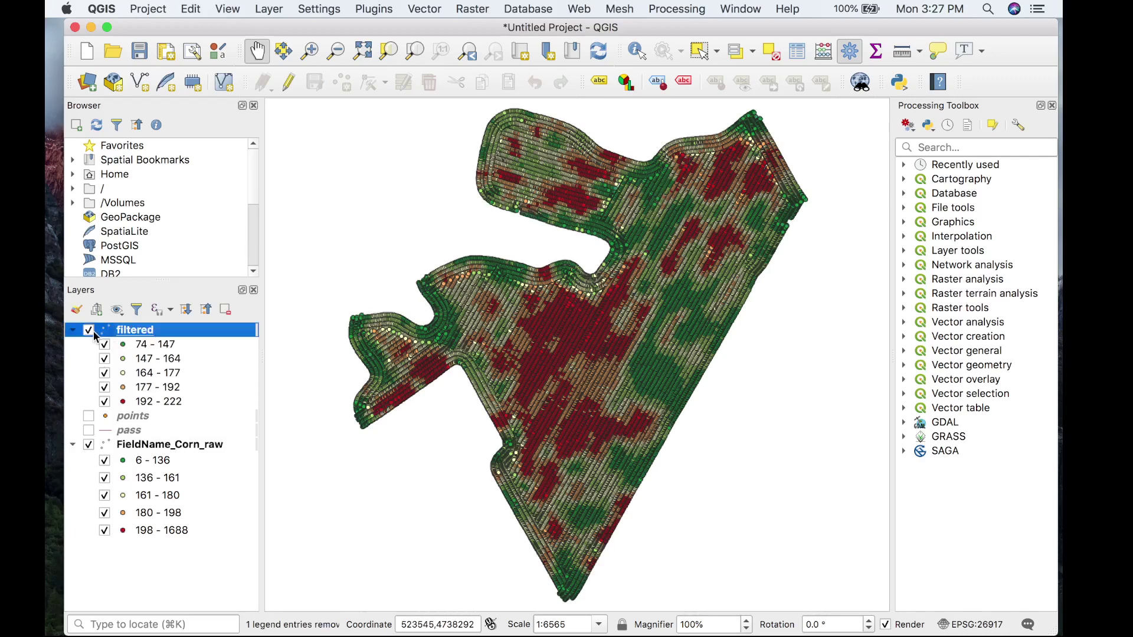
left_click(90, 330)
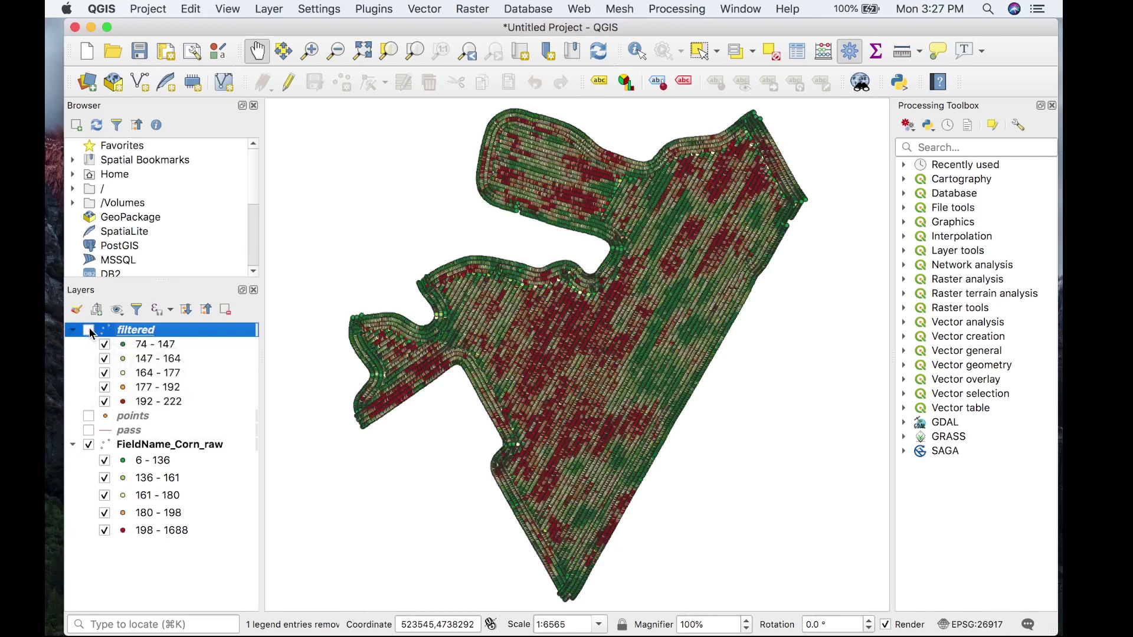
left_click(90, 331)
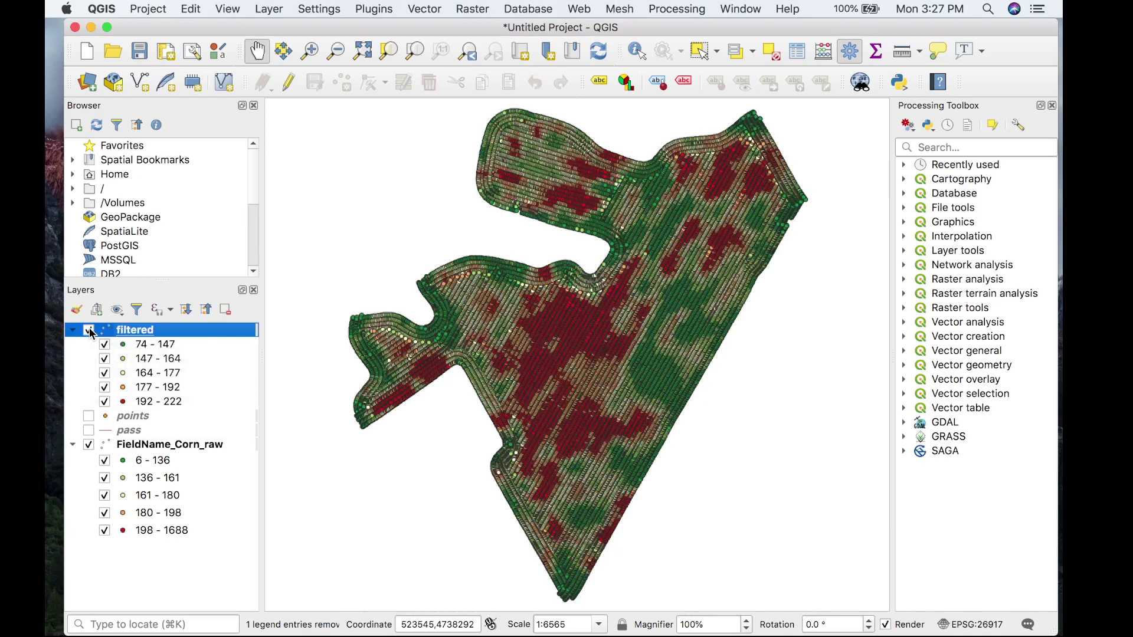
left_click(89, 330)
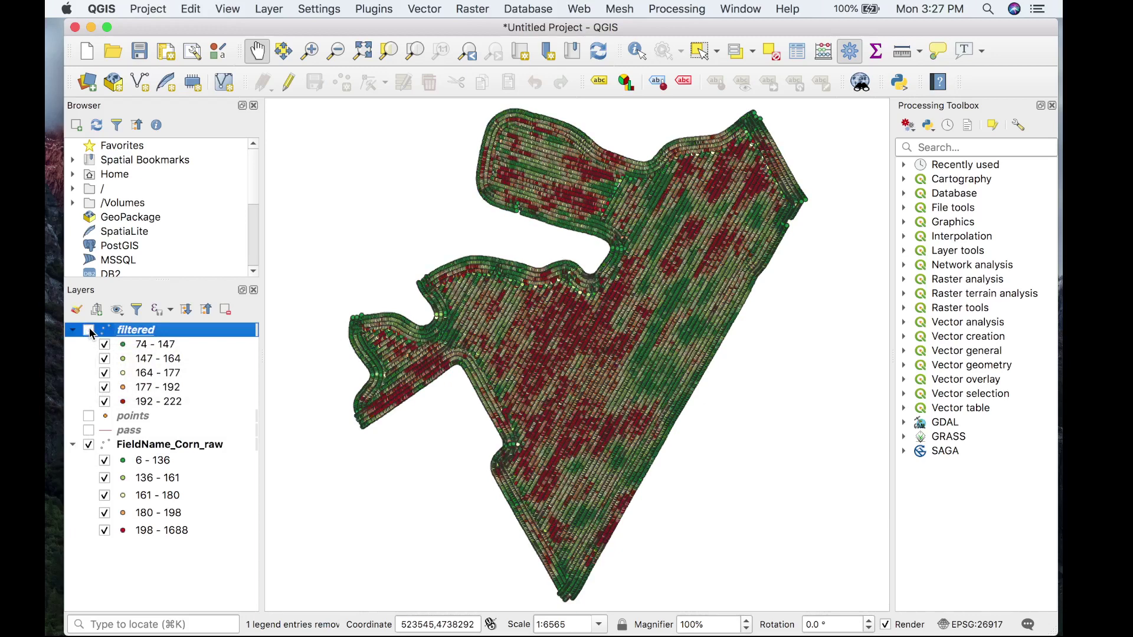
left_click(89, 330)
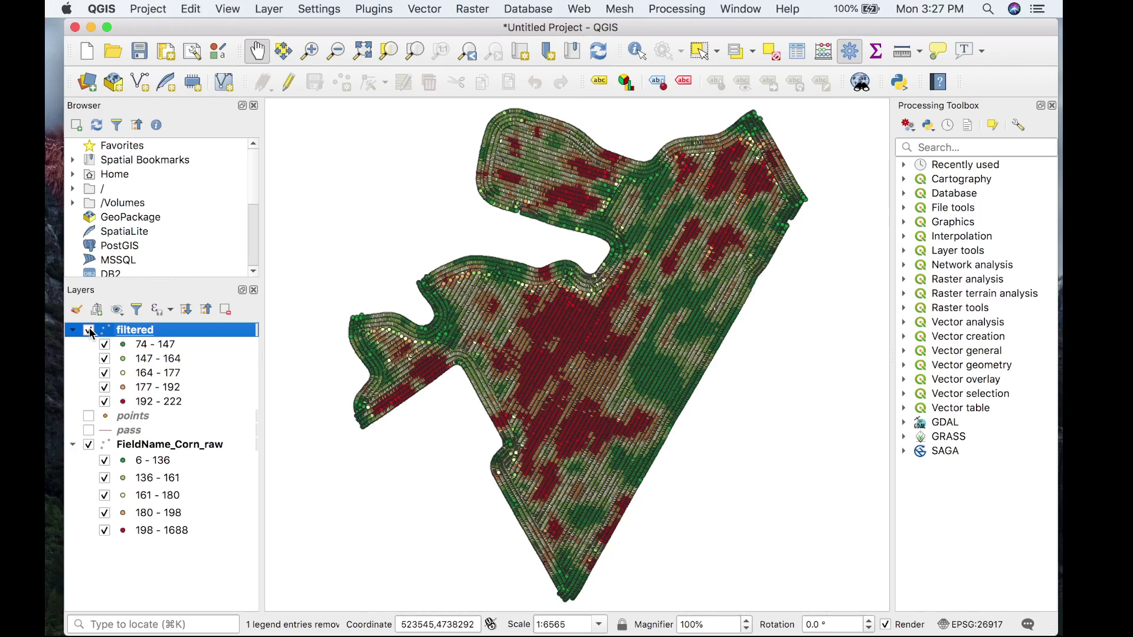
left_click(90, 330)
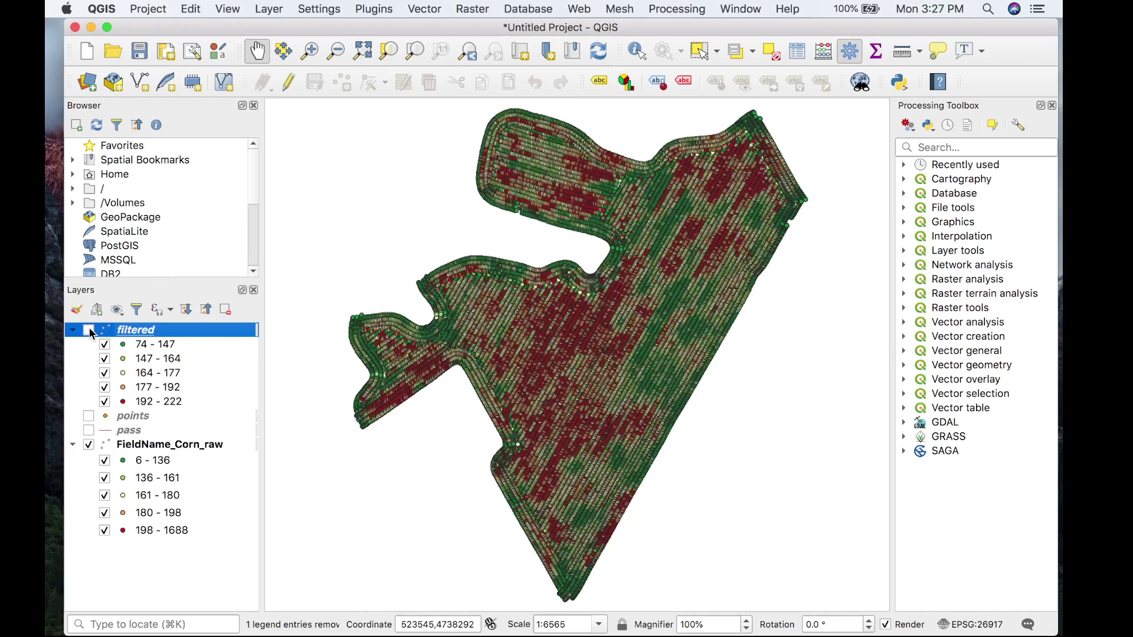
left_click(90, 330)
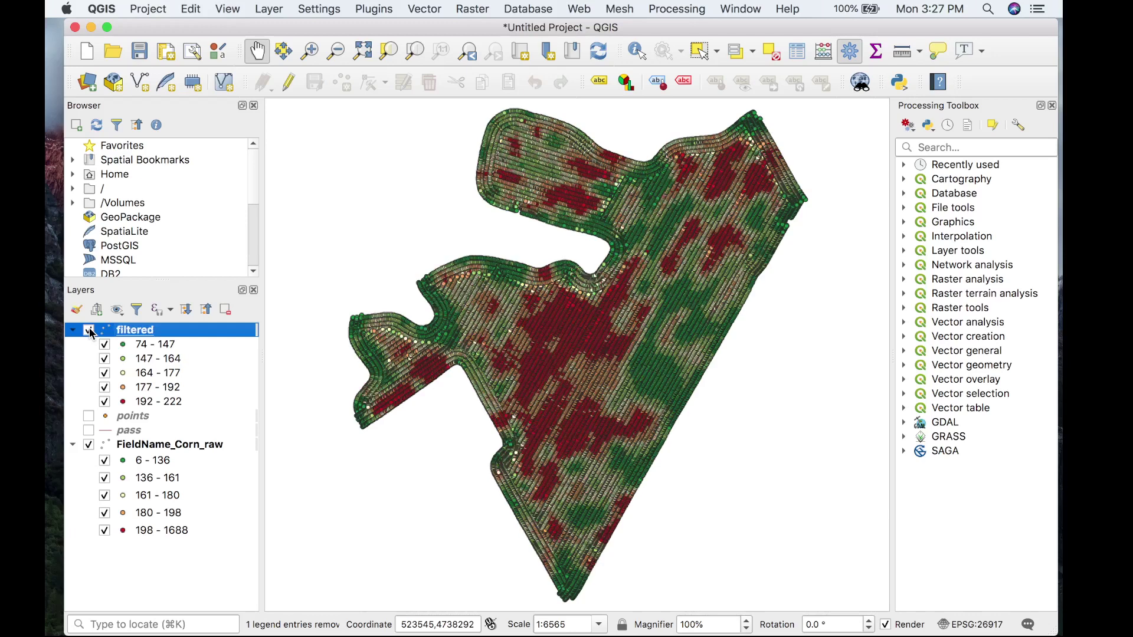